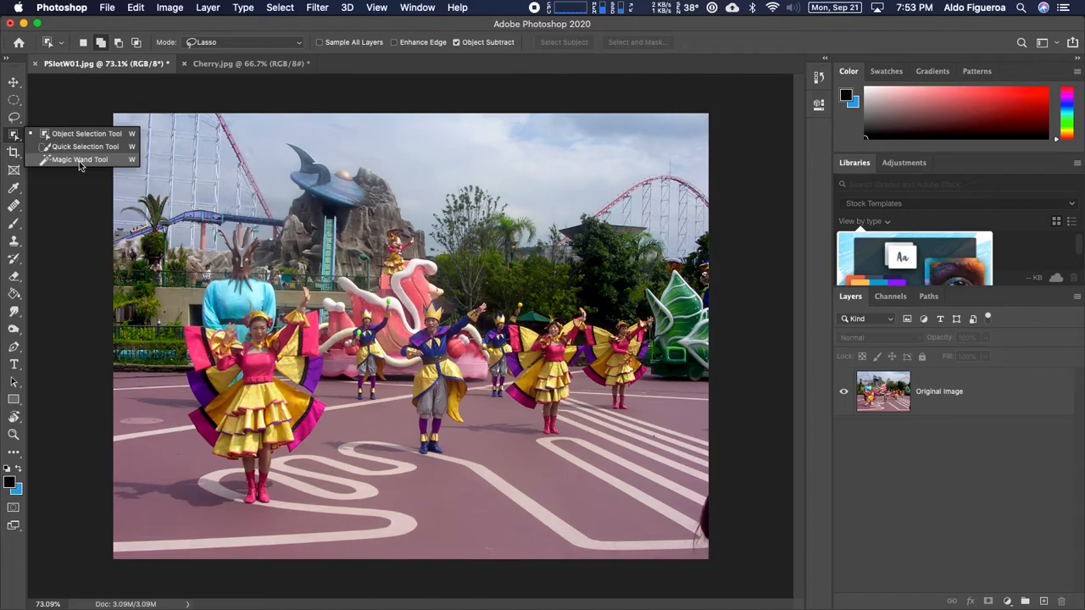
Step: Select the white background around the cherry in Cherry.jpg with the Magic Wand, and hide the Move tool's transform controls
left_click(79, 161)
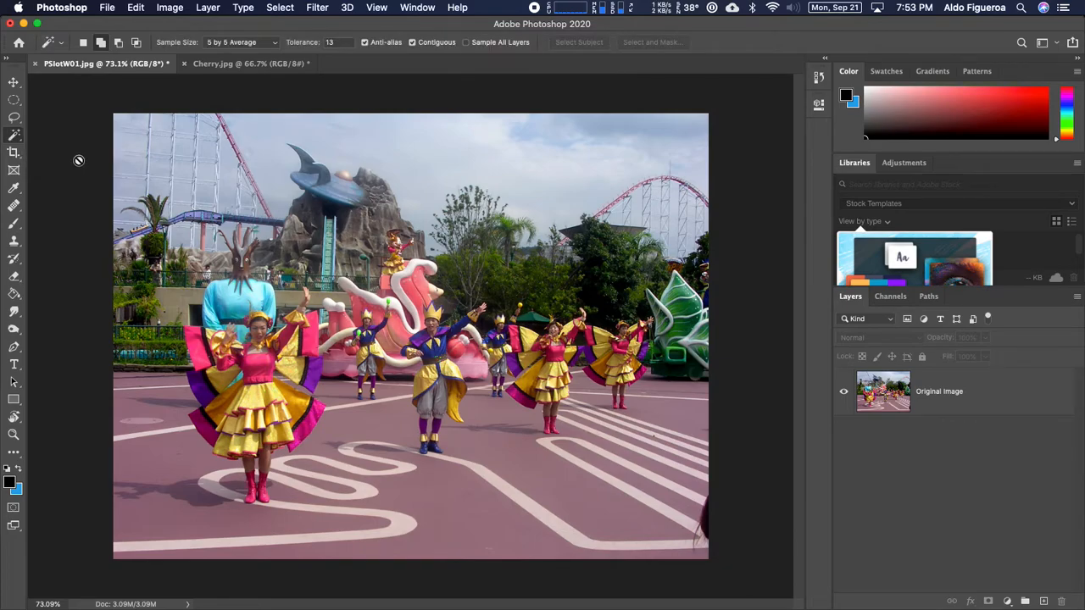
left_click(221, 67)
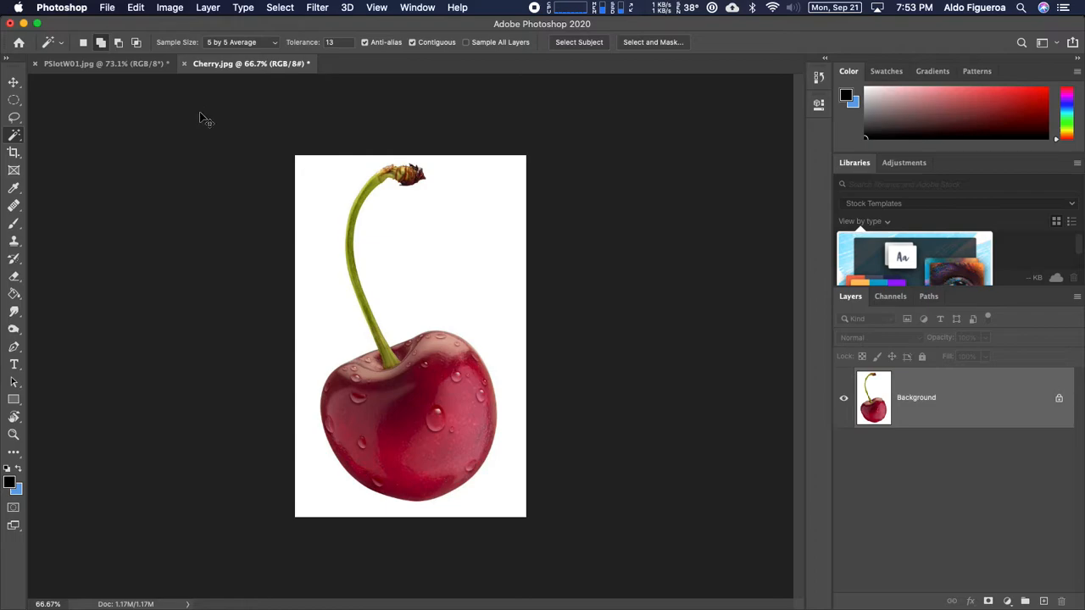
key("super+0")
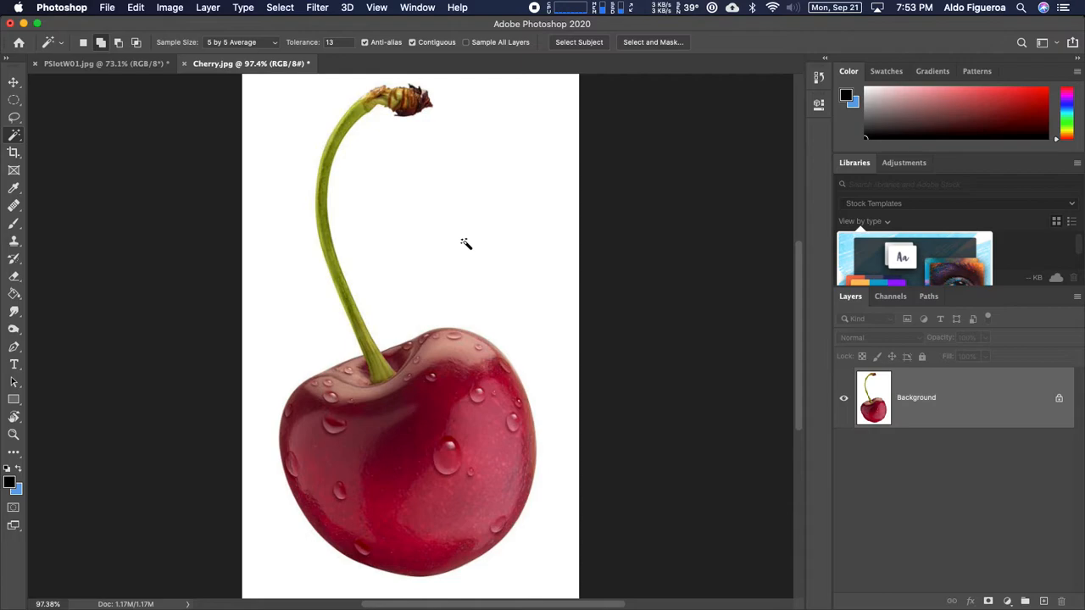
left_click(485, 256)
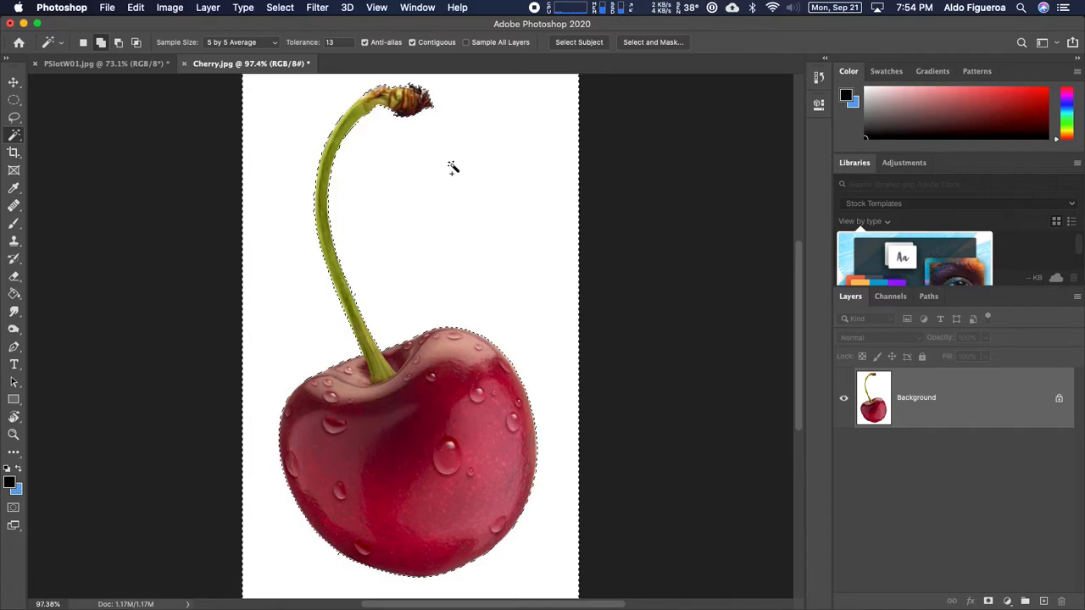
key("super+minus")
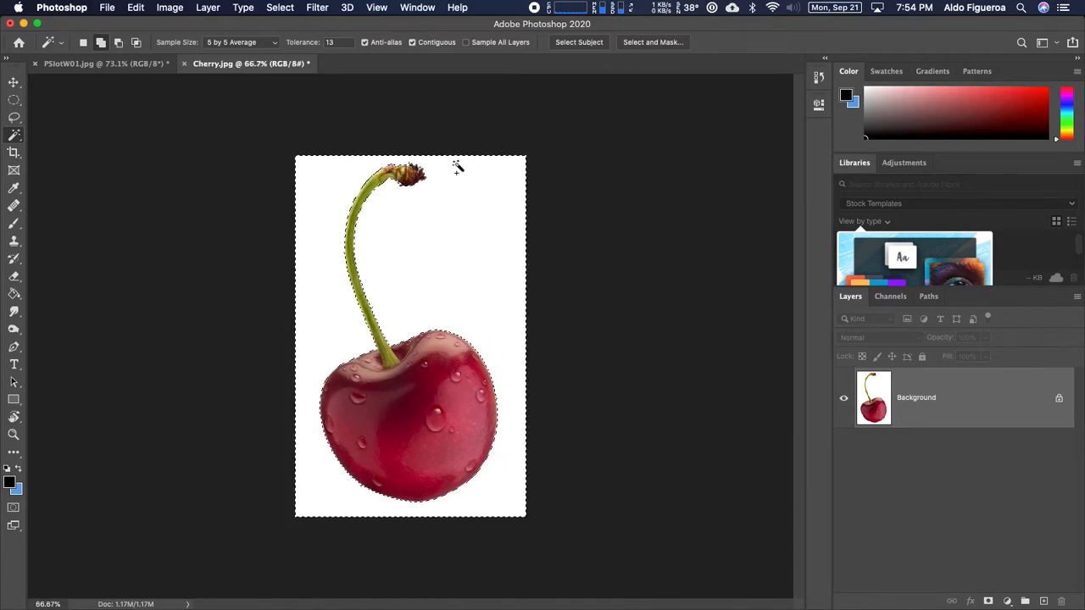
left_click(13, 82)
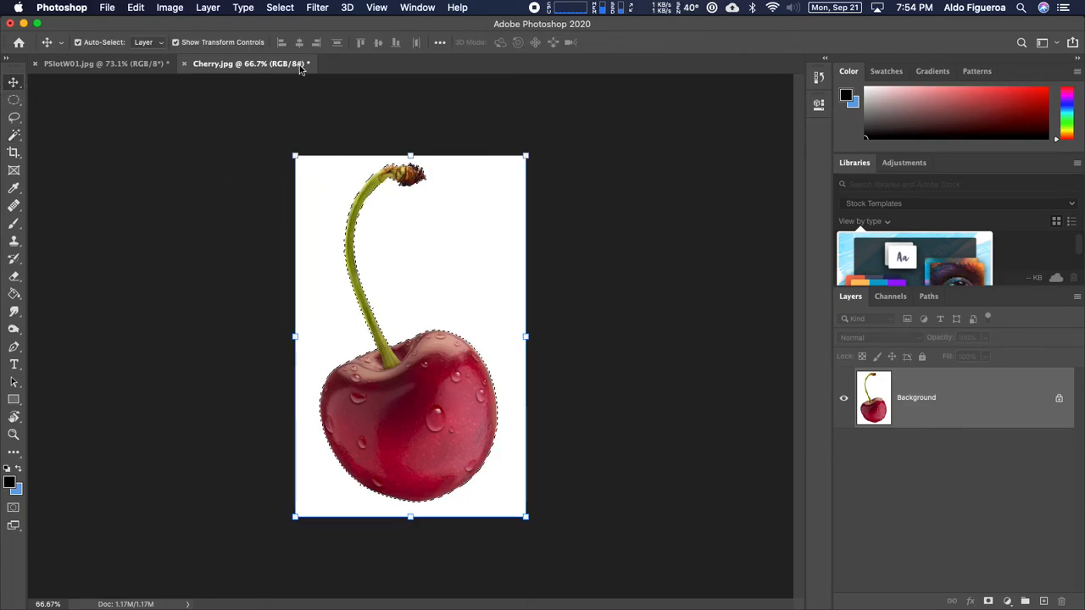
left_click(175, 41)
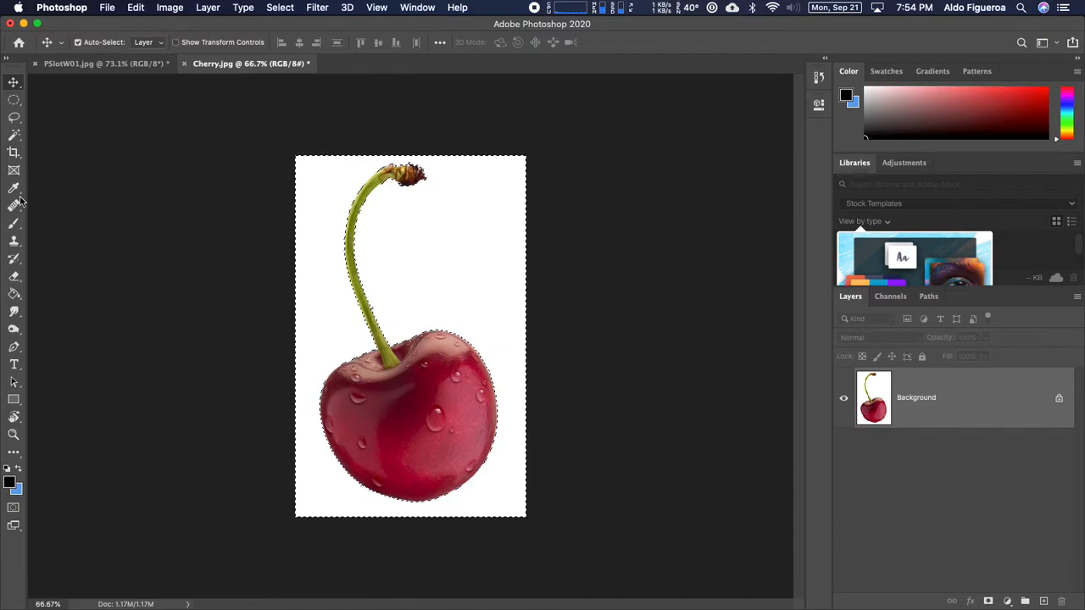
Step: Paint black zigzag brush strokes across the selected white background, and undo them
left_click(15, 224)
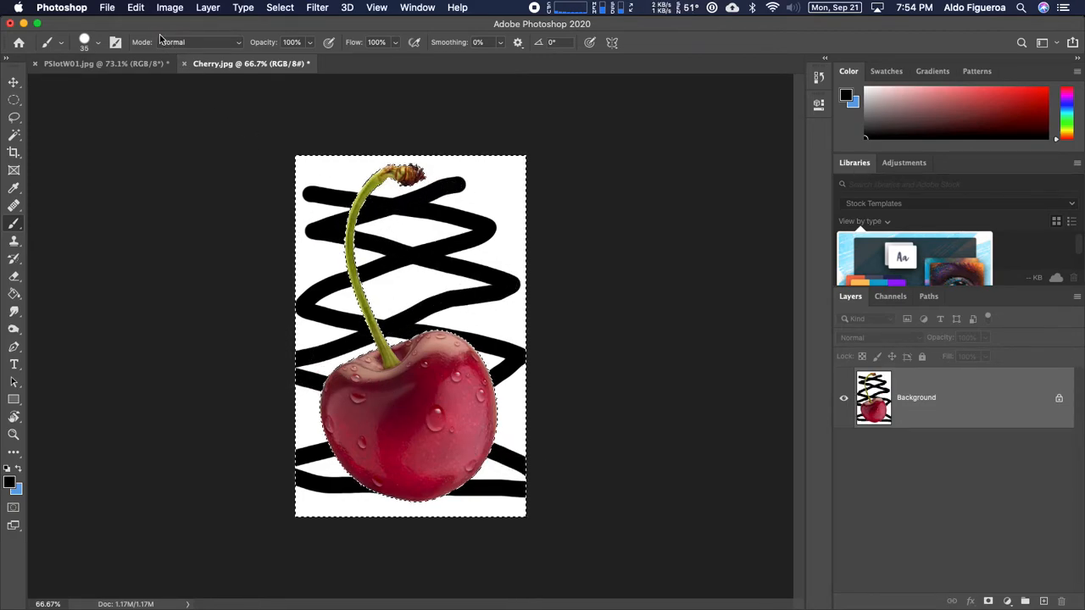
left_click(136, 7)
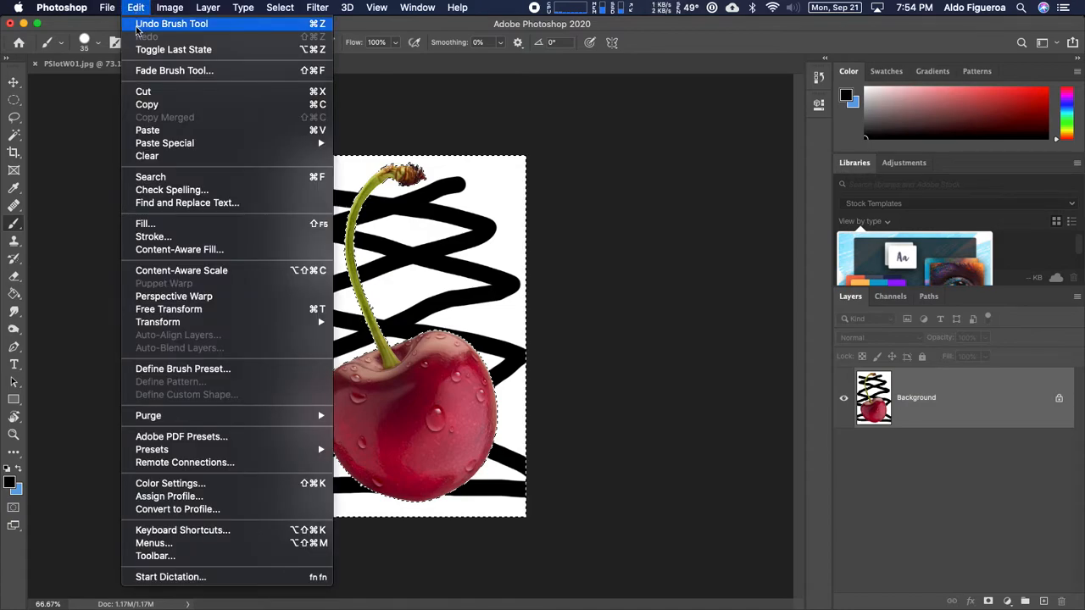
left_click(136, 29)
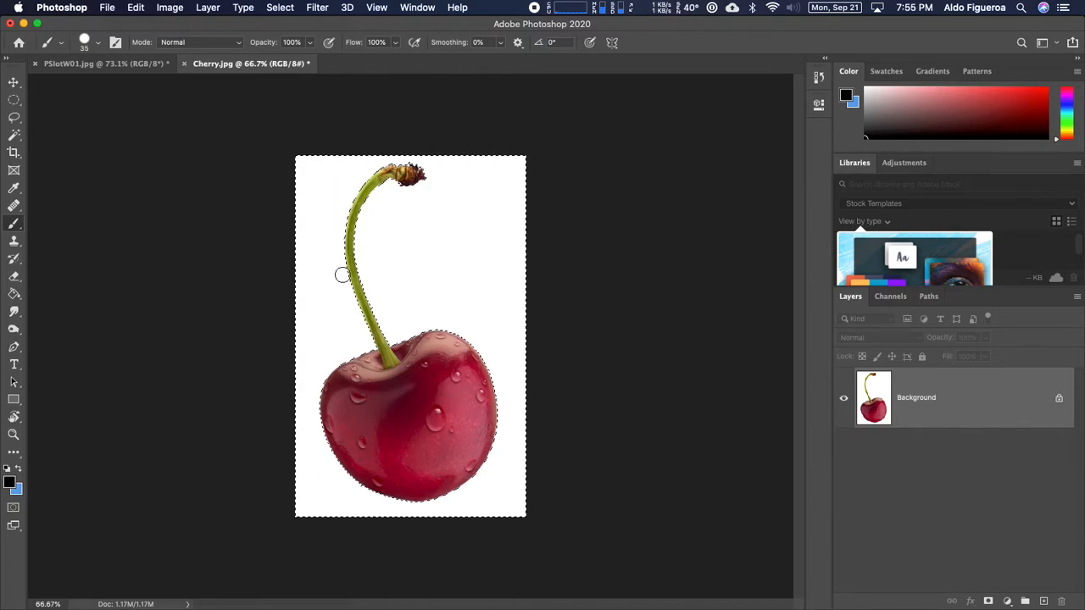
Step: Invert the selection so that it covers the cherry and its stem instead of the background
left_click(281, 7)
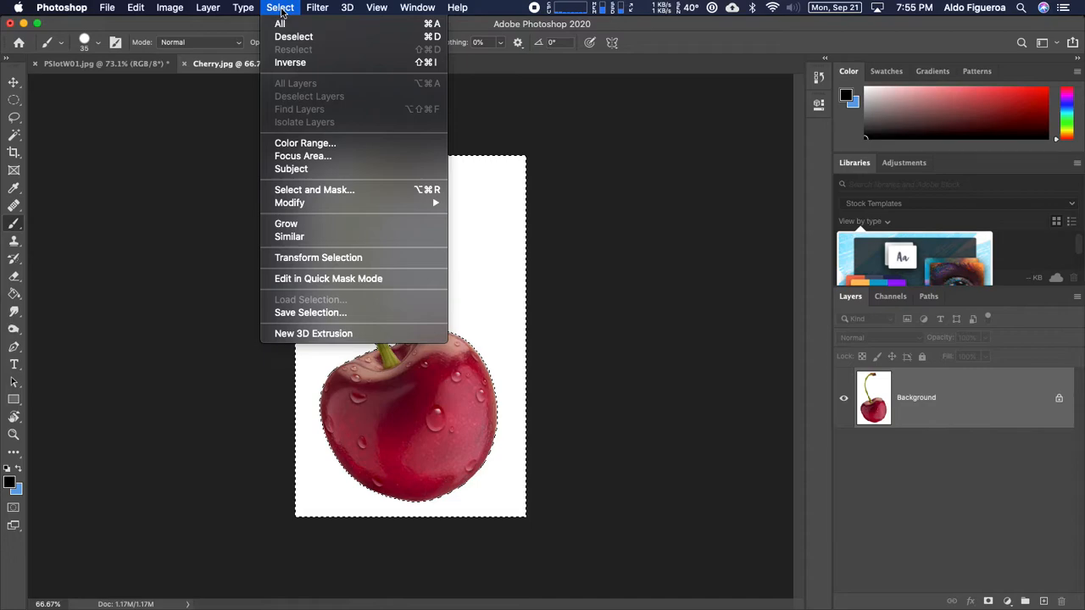
left_click(294, 67)
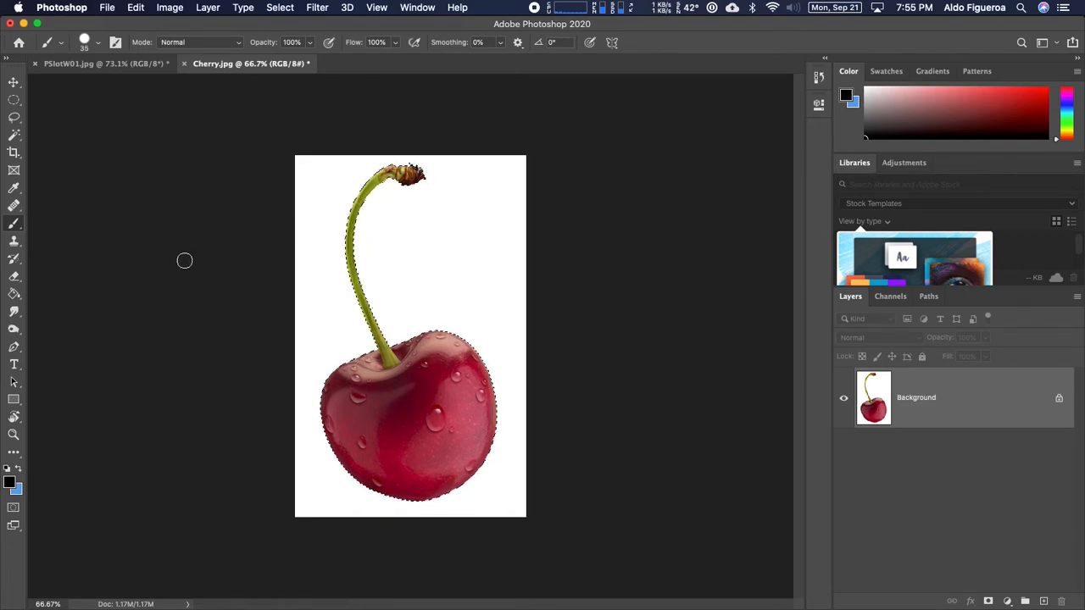
Step: Paint black brush strokes over the selected cherry and stem, and undo them
mouse_move(330, 185)
left_mouse_down()
mouse_move(417, 223)
mouse_move(416, 238)
mouse_move(339, 284)
left_mouse_up()
mouse_move(452, 349)
left_mouse_down()
mouse_move(394, 405)
mouse_move(325, 426)
left_mouse_up()
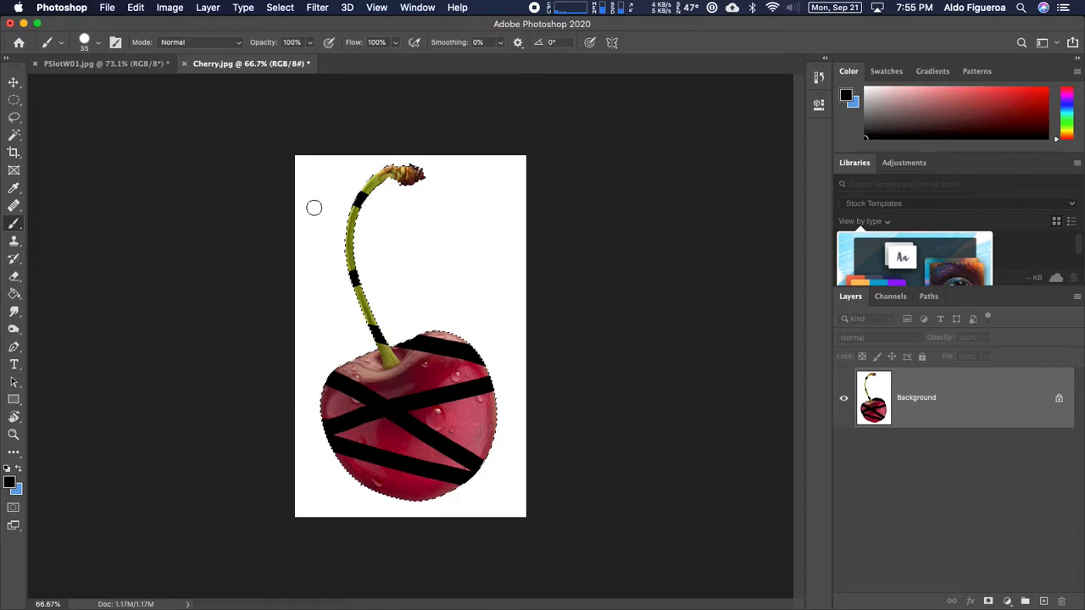
left_click(137, 7)
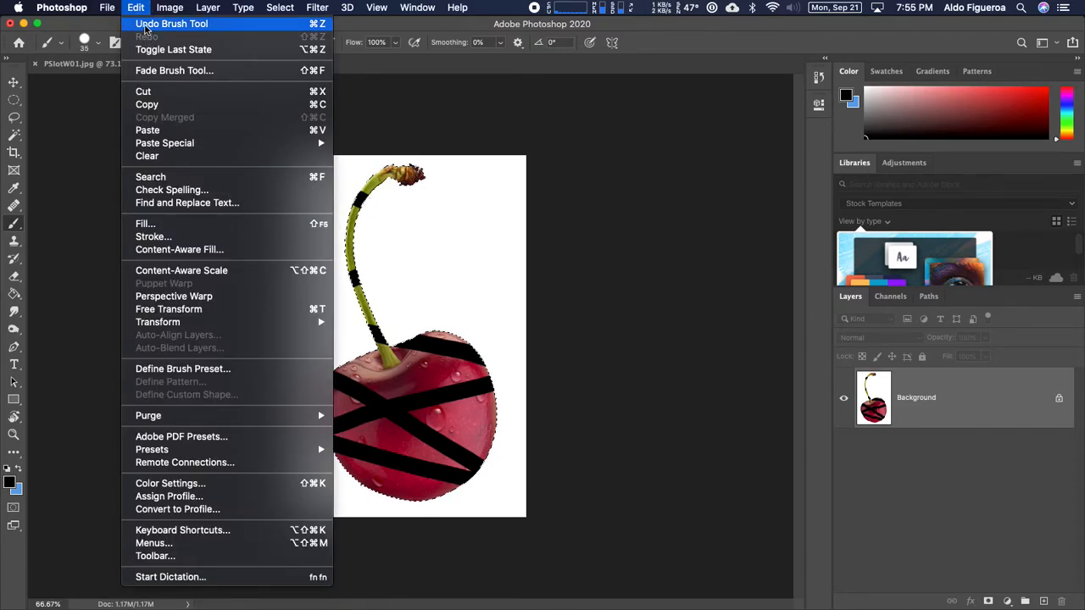
left_click(147, 28)
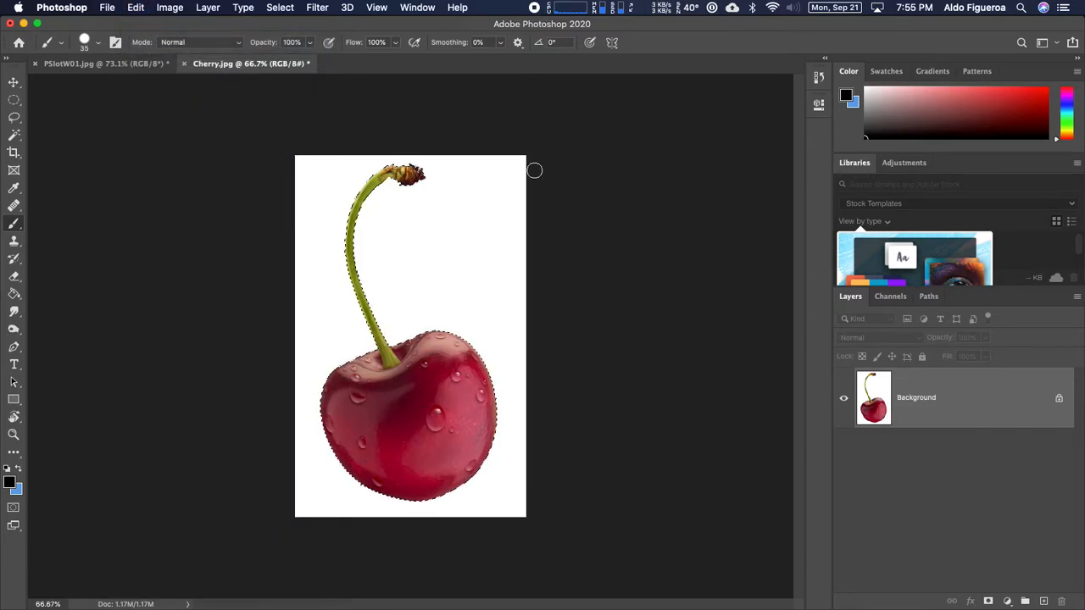
Step: In PSlotW01.jpg, duplicate the Original Image layer and hide the original below the copy
left_click(158, 71)
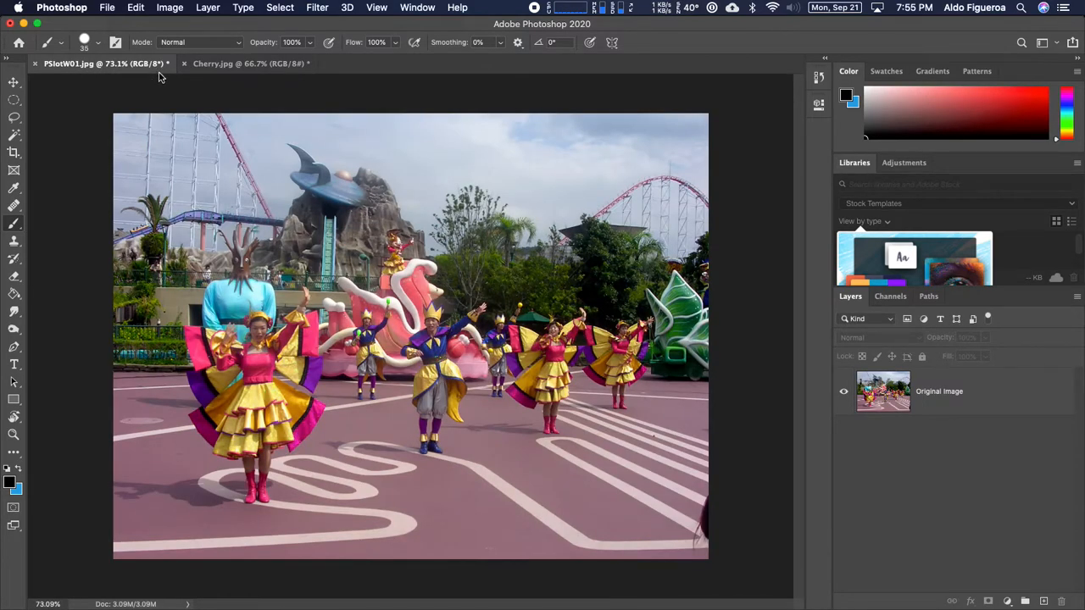
left_click_drag(990, 400, 1045, 599)
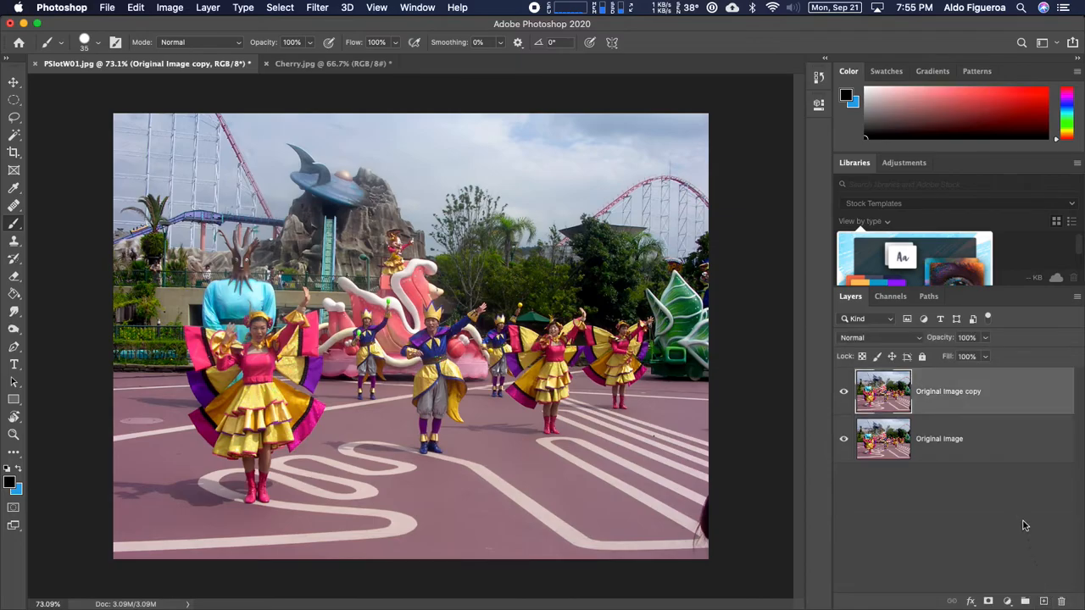
left_click(844, 439)
Step: Activate the Magic Wand and set its tolerance to 32, leaving the sample size at 5 by 5 Average
key("super+plus")
key("super+plus")
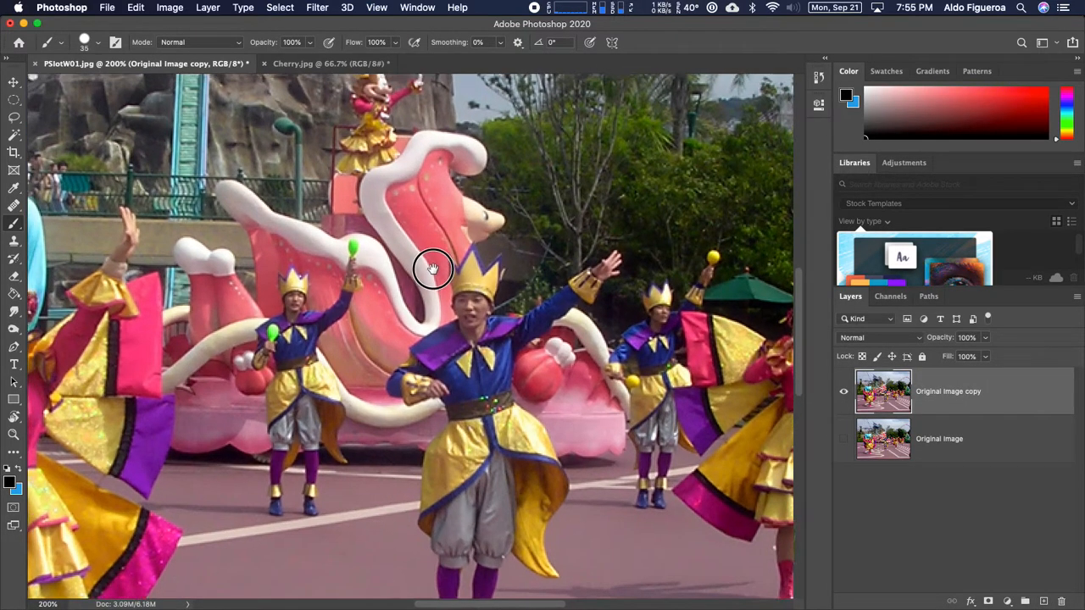
left_click_drag(431, 266, 540, 399)
scroll(540, 400, "up", 10)
scroll(540, 399, "left", 8)
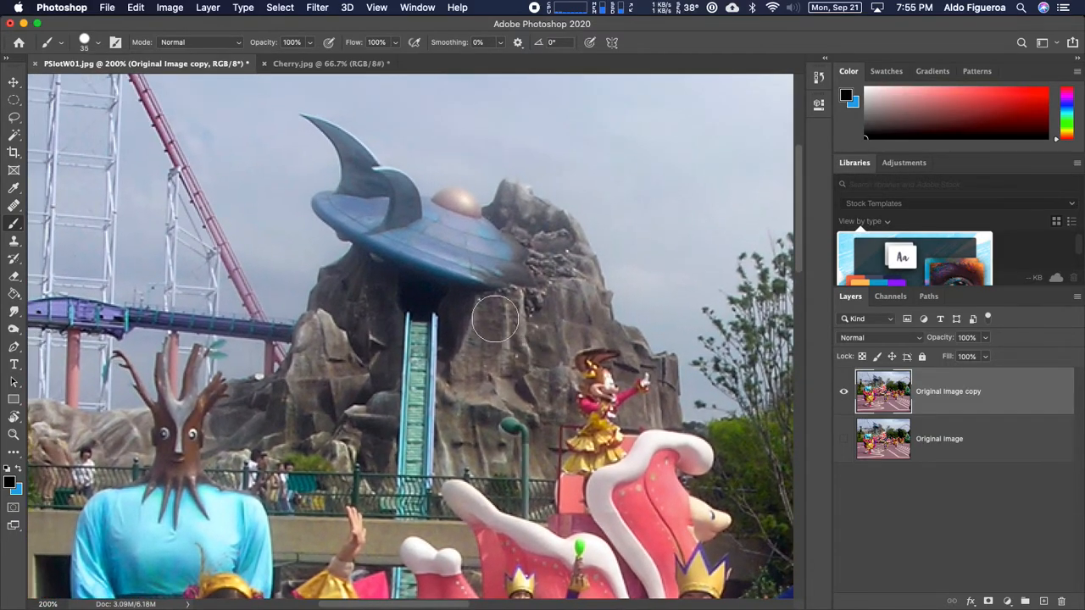
left_click(14, 135)
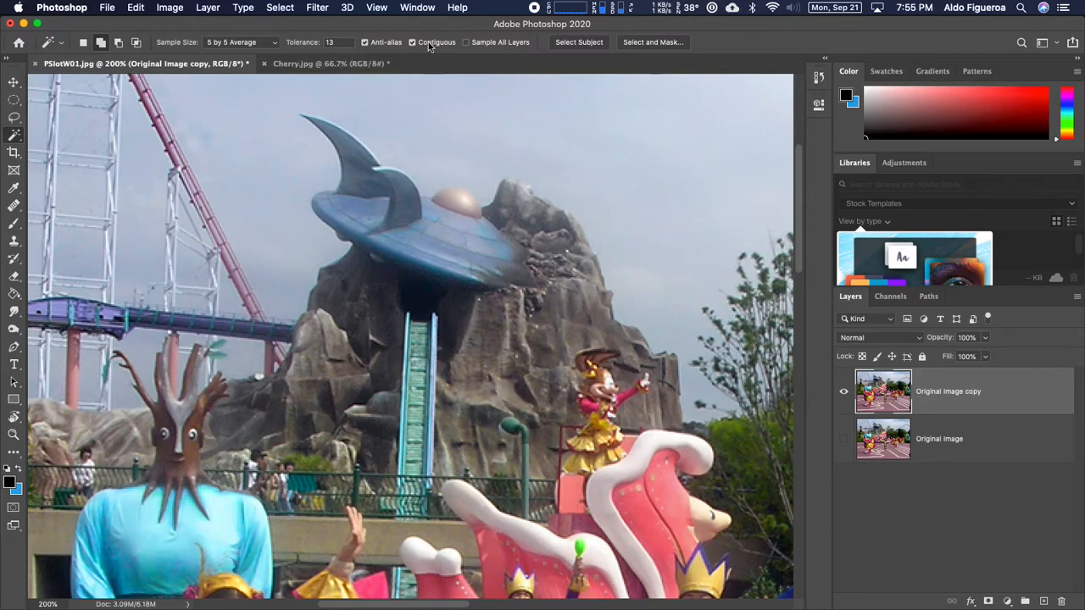
left_click(252, 42)
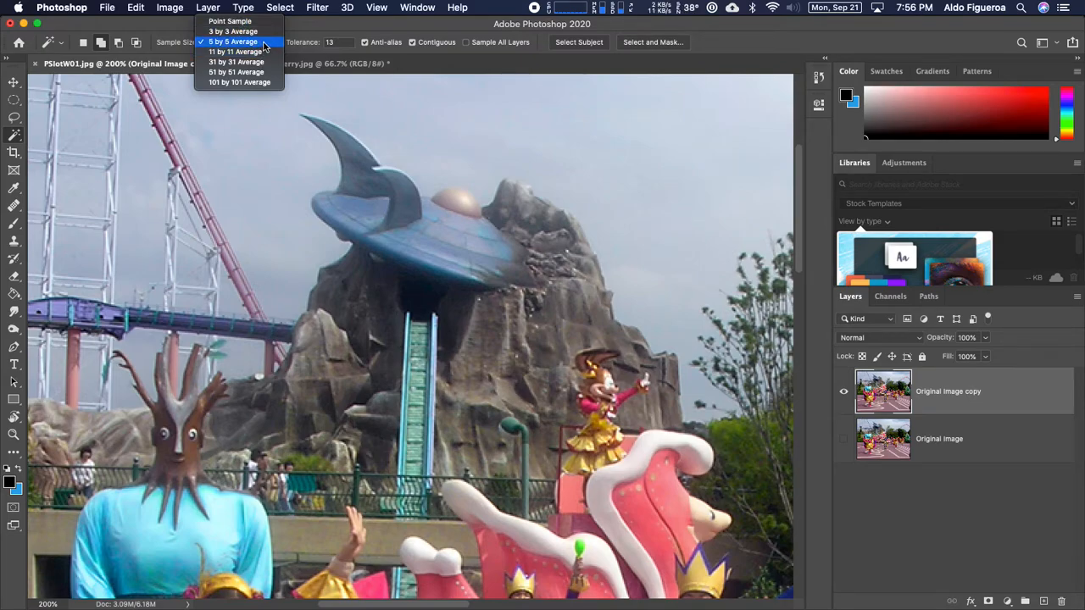
left_click(307, 28)
key("super+minus")
key("space")
left_click_drag(443, 173, 364, 65)
left_click_drag(307, 46, 313, 46)
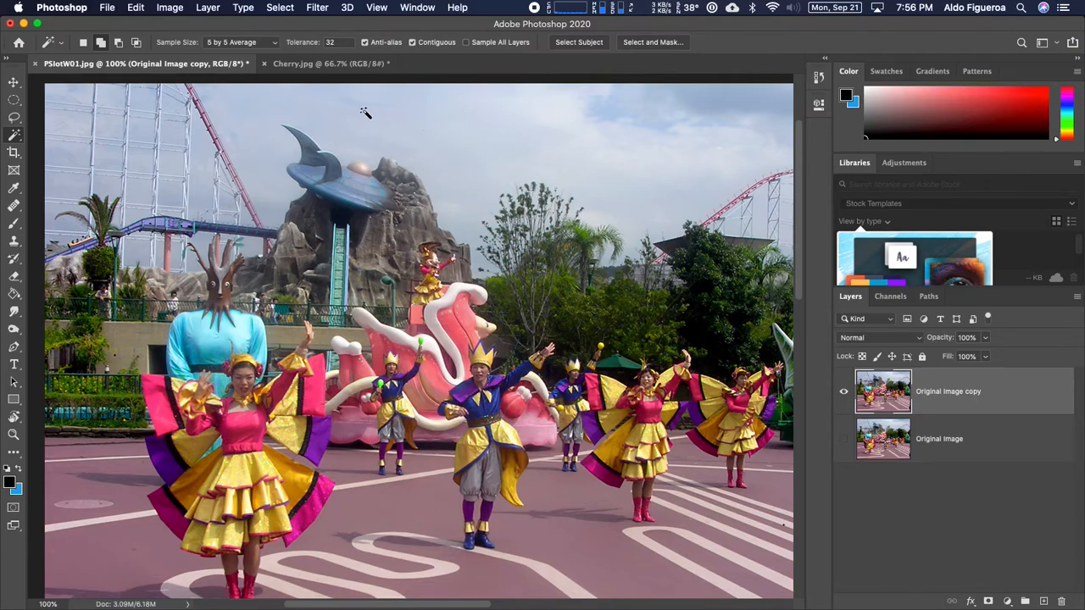
Step: Try to select the blue flying saucer on the rock with the Magic Wand, adding its upper surface and orange dome
left_click(335, 172)
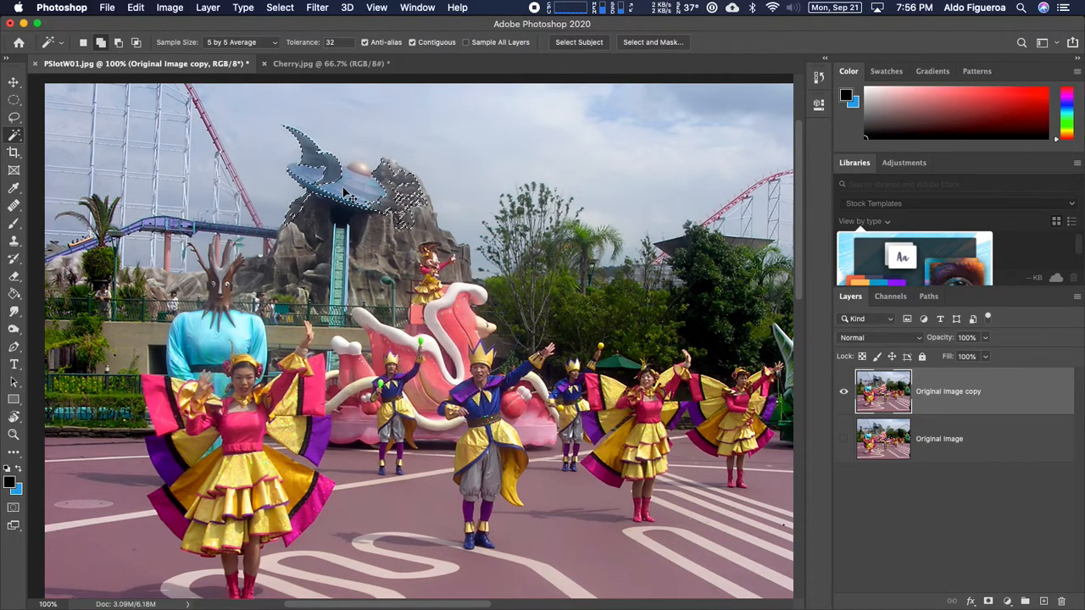
key("super+equal")
key("super+equal")
left_click_drag(330, 172, 509, 390)
left_click_drag(381, 223, 368, 285)
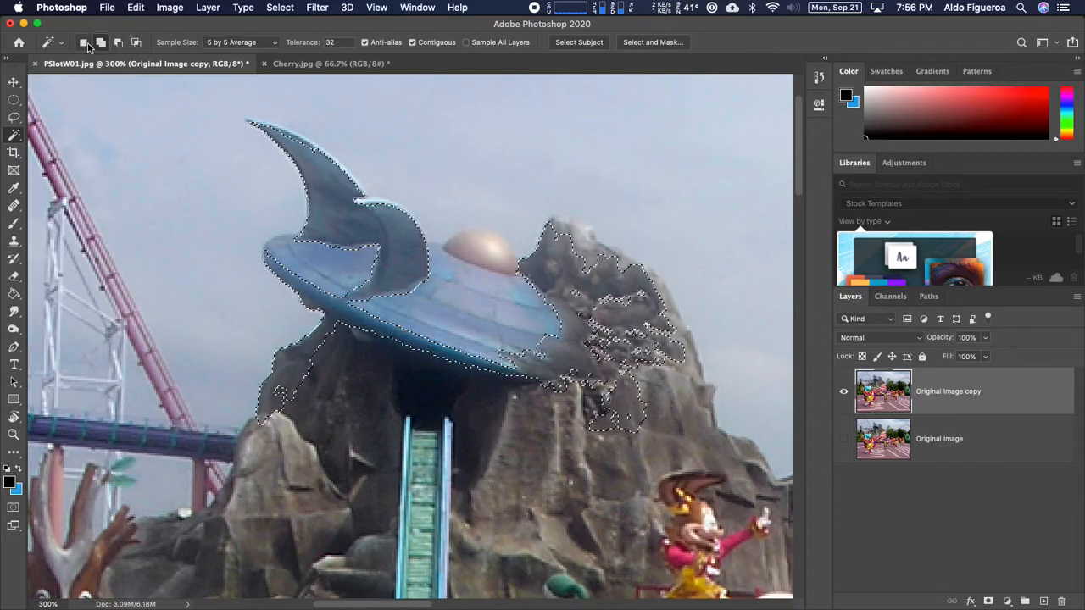
left_click(342, 273)
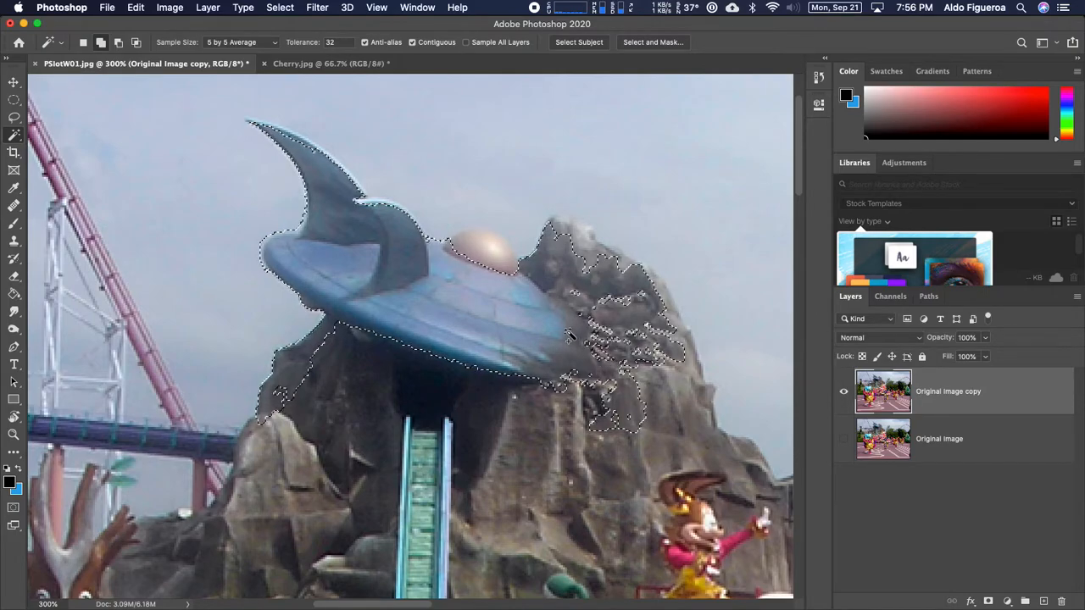
left_click(485, 254)
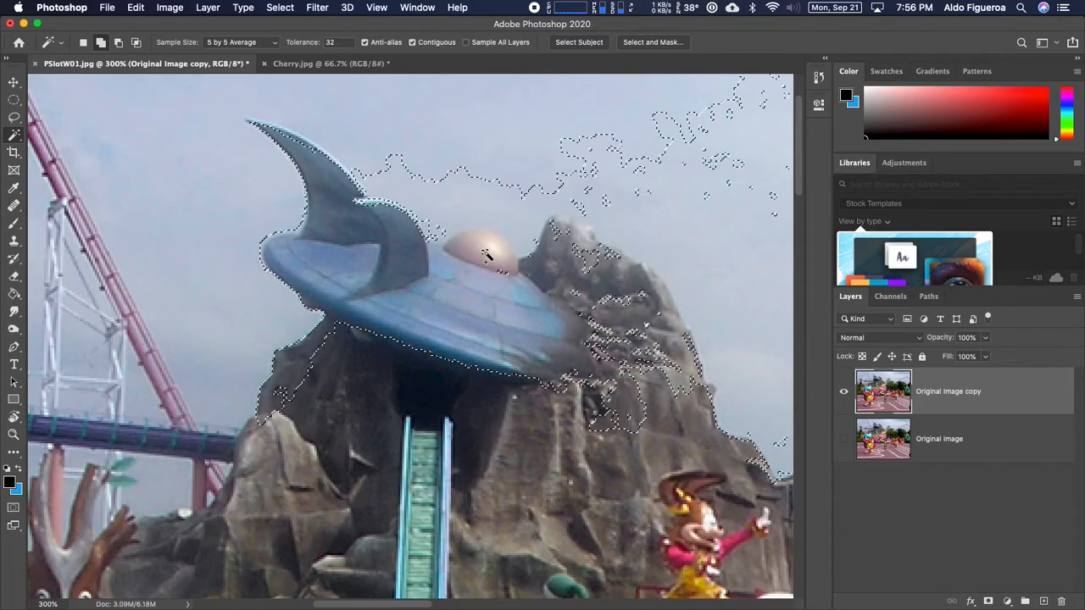
left_click_drag(636, 313, 462, 322)
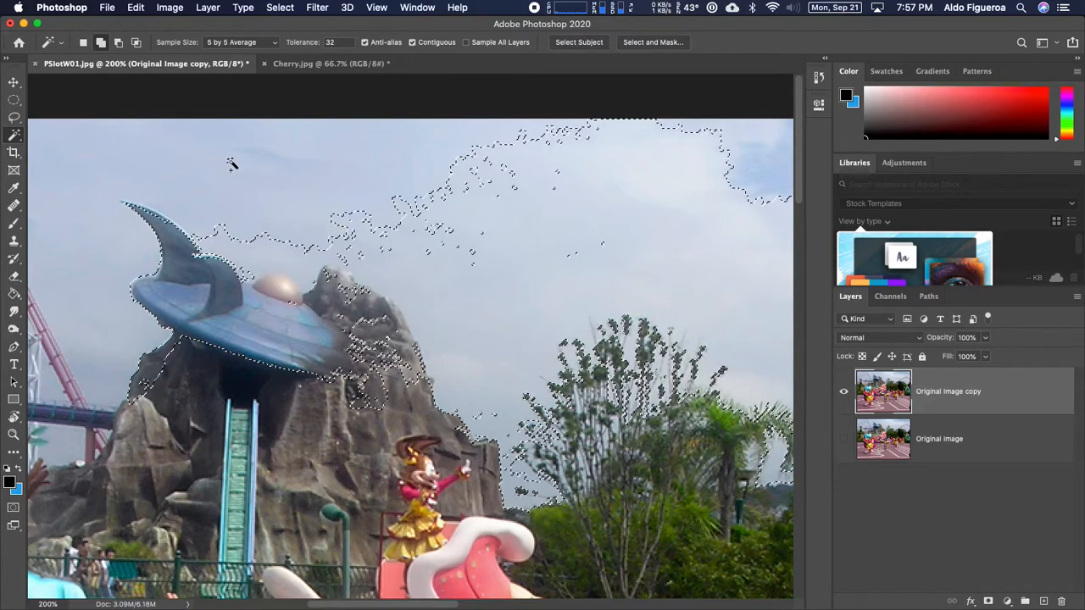
Step: Switch the Magic Wand to New Selection mode and deselect everything
left_click(83, 41)
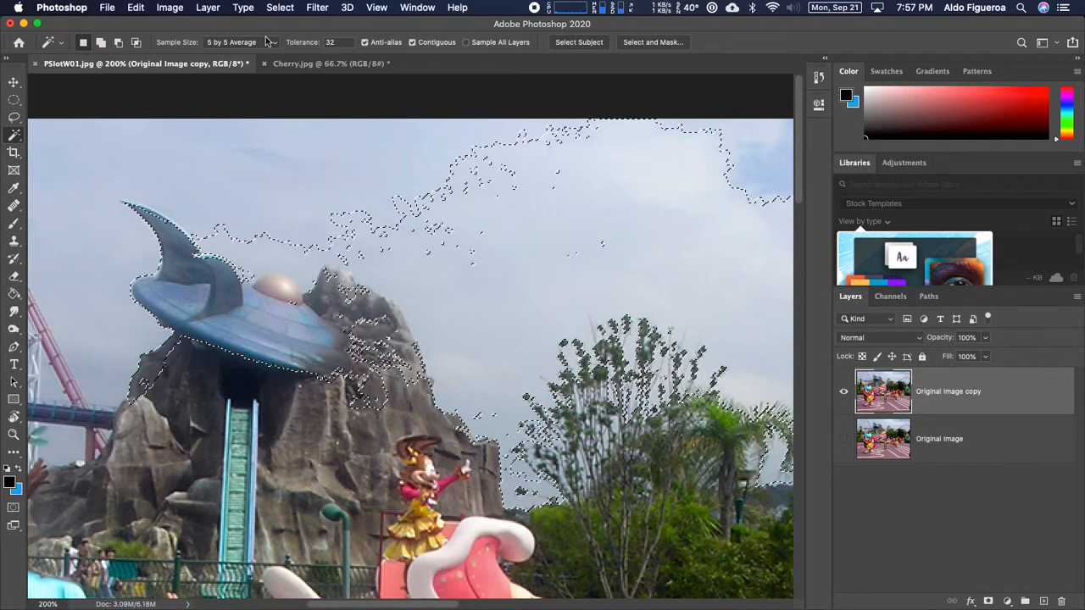
left_click(279, 7)
left_click(289, 34)
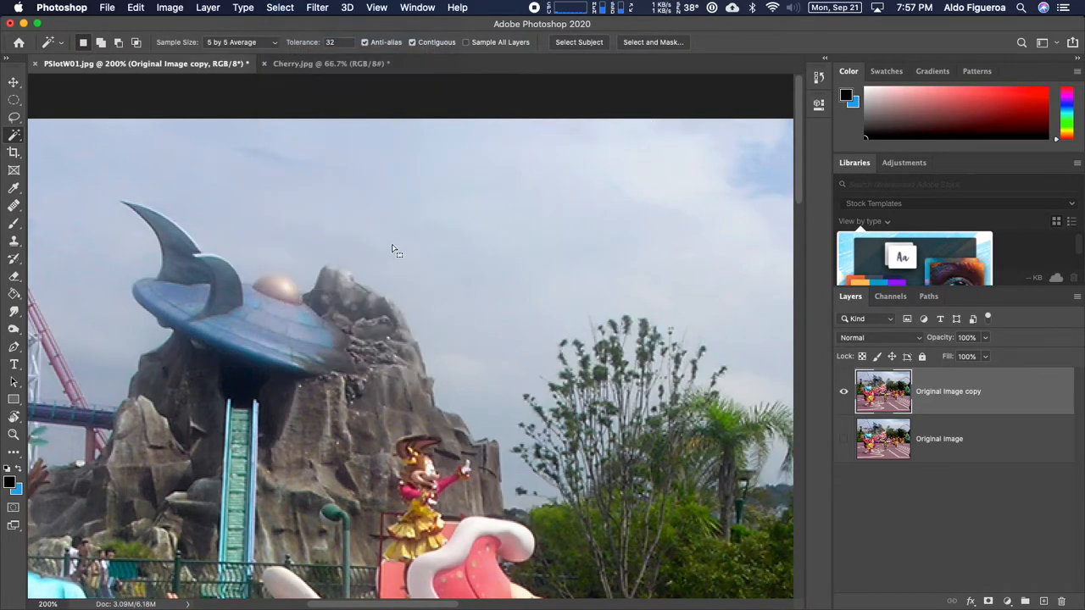
Step: Select the chest and sleeves of the tree-headed figure's turquoise costume with the Magic Wand, adding neighbouring shades to the selection
scroll(433, 420, "down", 5)
scroll(433, 420, "left", 5)
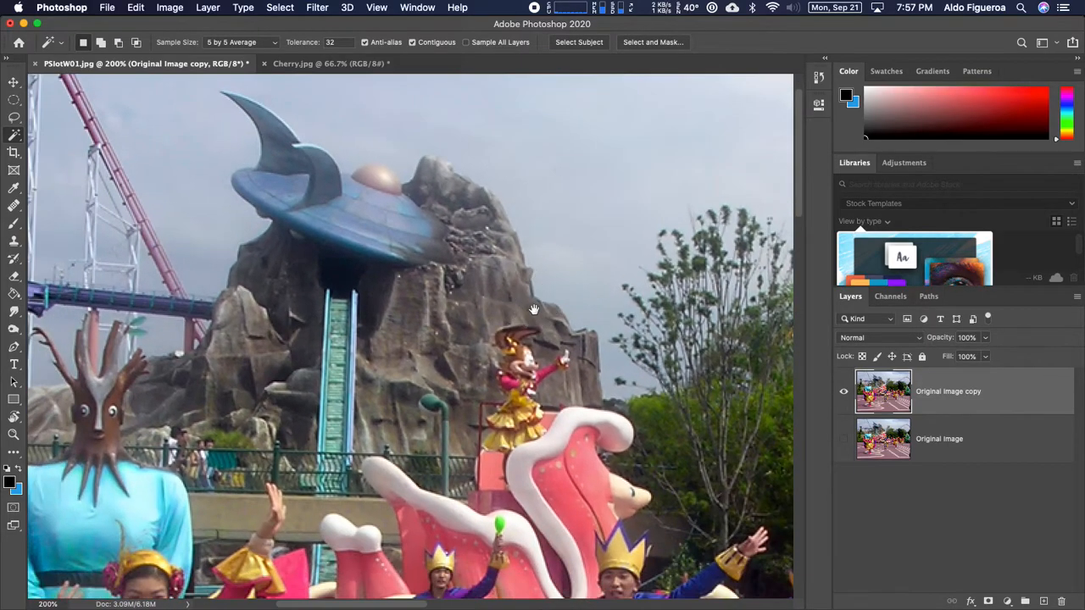
scroll(440, 350, "down", 3)
scroll(440, 350, "left", 4)
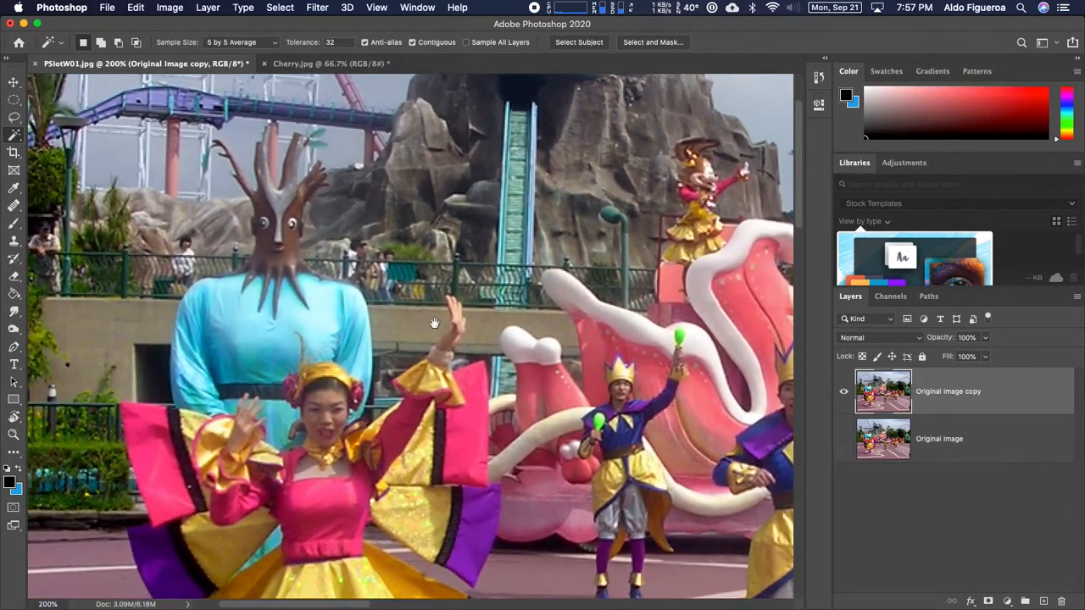
scroll(455, 322, "left", 3)
scroll(455, 322, "down", 1)
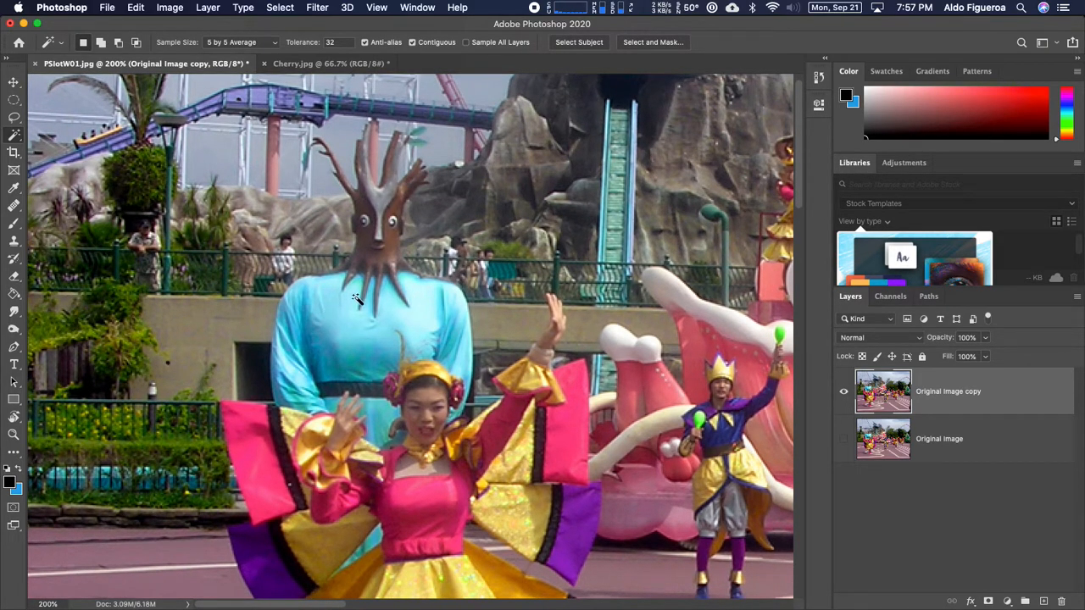
left_click(332, 295)
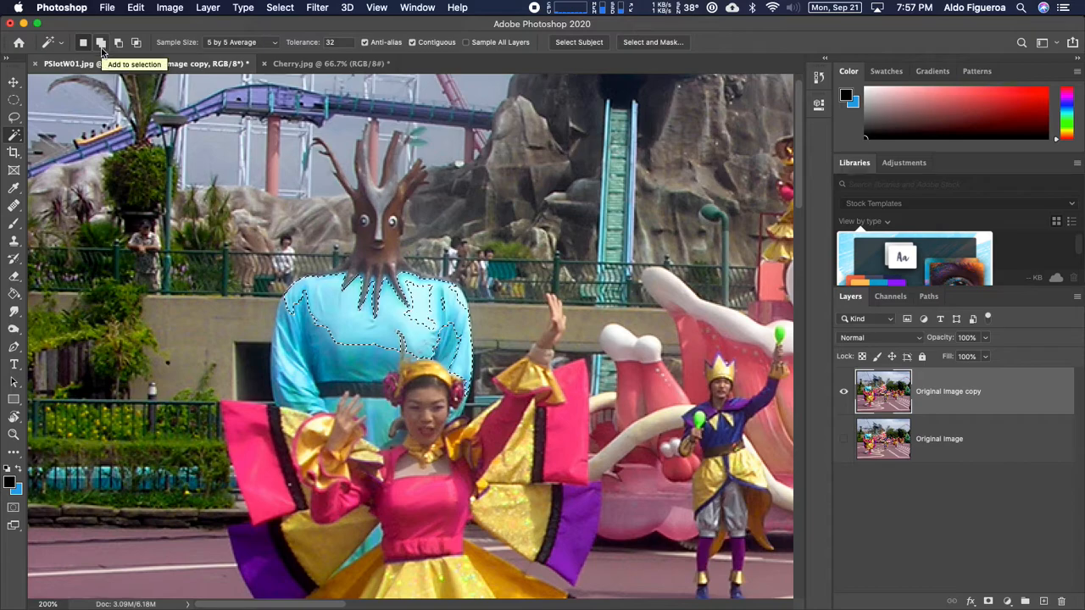
left_click(421, 311, "shift")
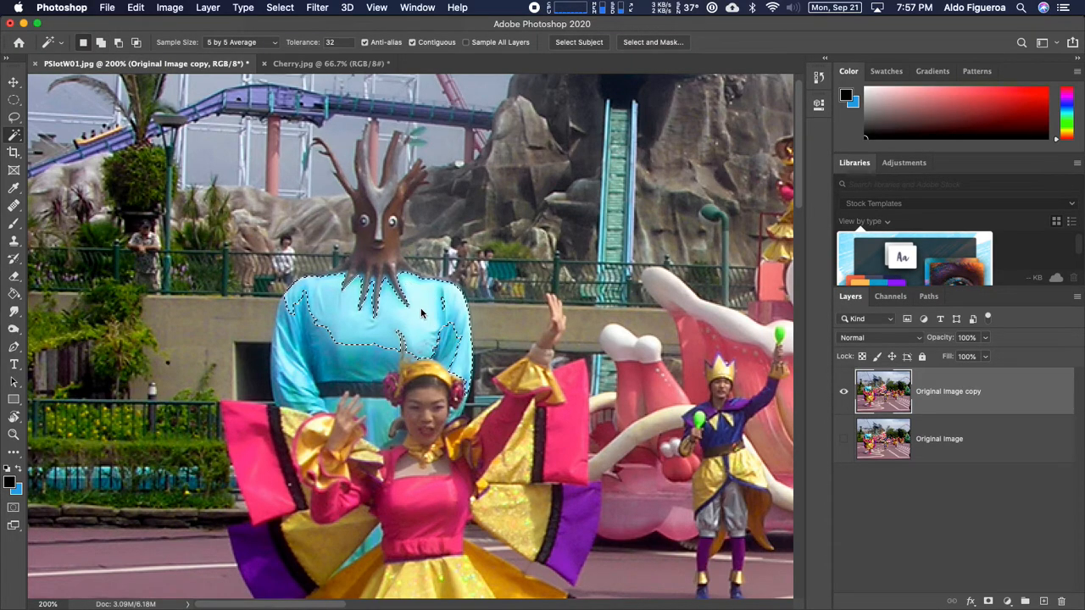
left_click(365, 349, "shift")
left_click(357, 357, "shift")
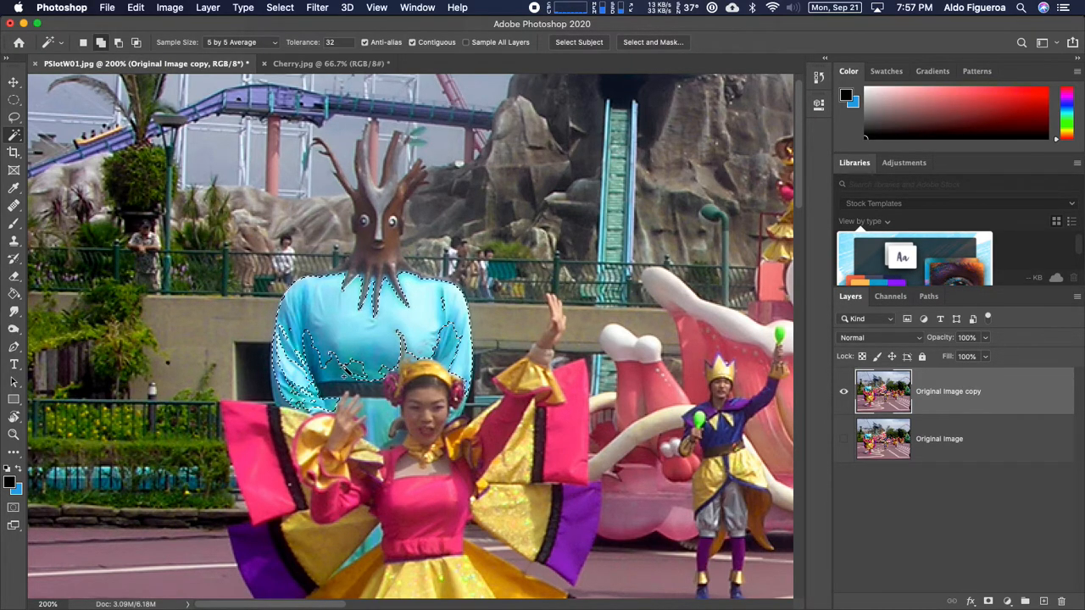
Step: Add the costume's remaining sleeve and waist folds, the dark belt and the turquoise area below it to the selection
left_click(343, 371, "shift")
left_click(301, 366, "shift")
left_click(297, 381, "shift")
left_click(317, 369, "shift")
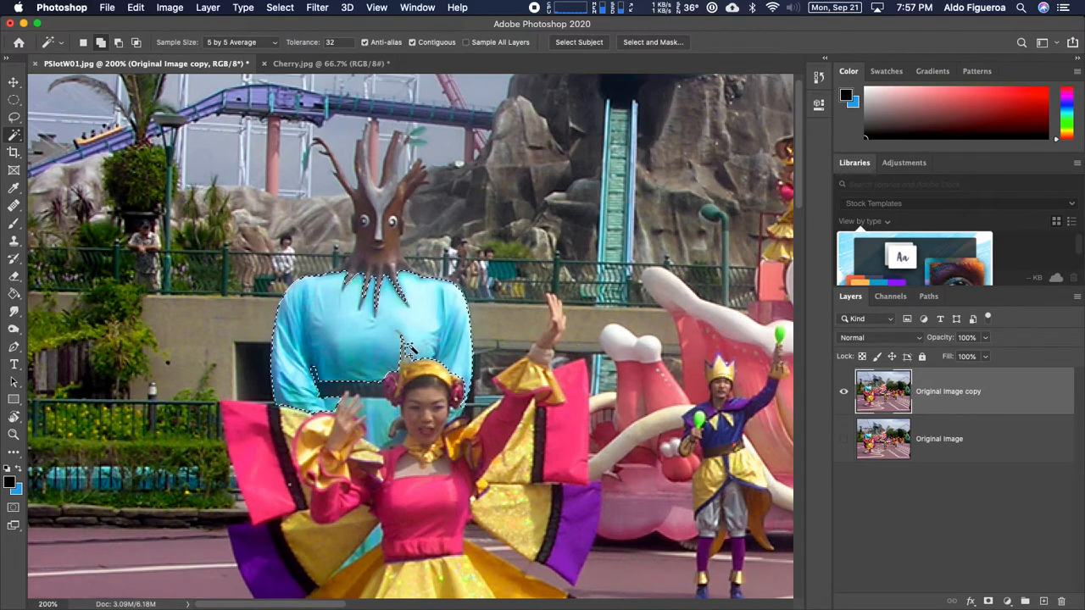
left_click(374, 391, "shift")
left_click(381, 413, "shift")
Step: Try to add the tree figure's brown roots and neck to the costume selection at tolerance 32, and undo both additions
key("shift")
left_click(381, 296, "shift")
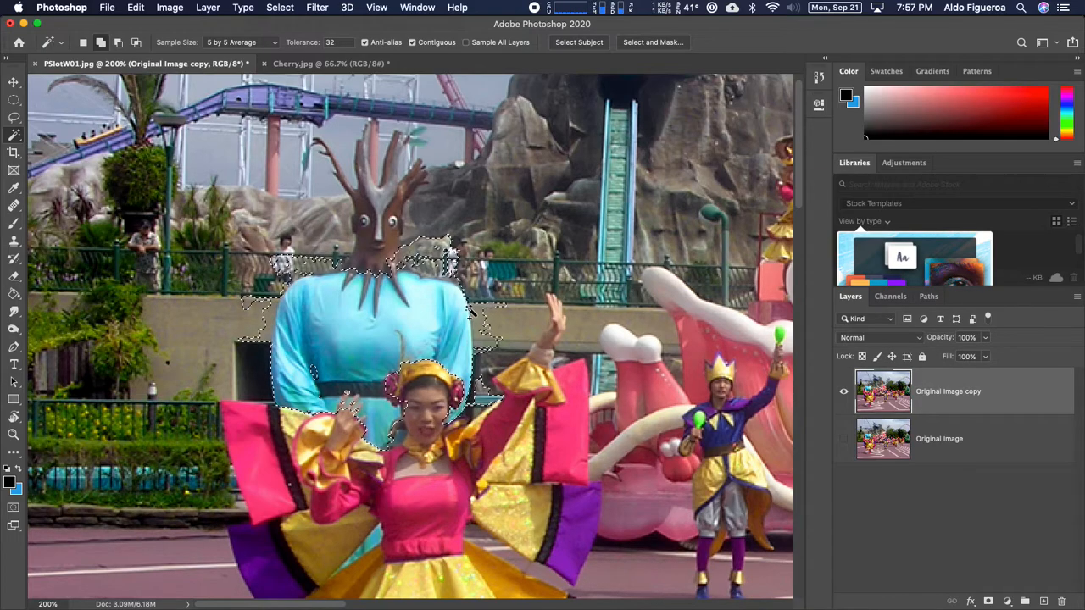
left_click(380, 259, "shift")
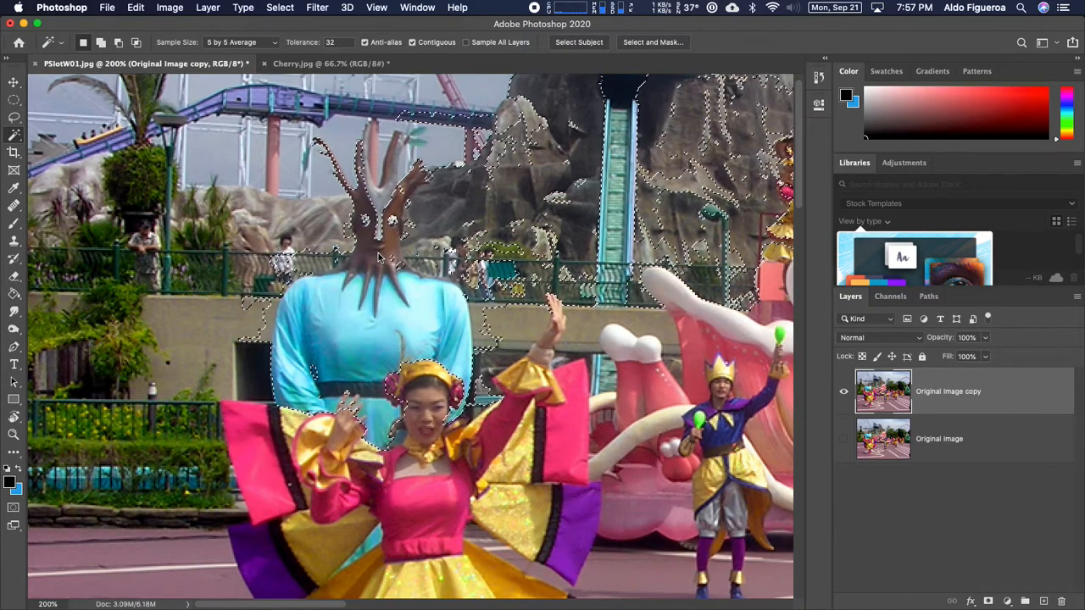
left_click(135, 7)
left_click(141, 25)
left_click(135, 7)
left_click(139, 25)
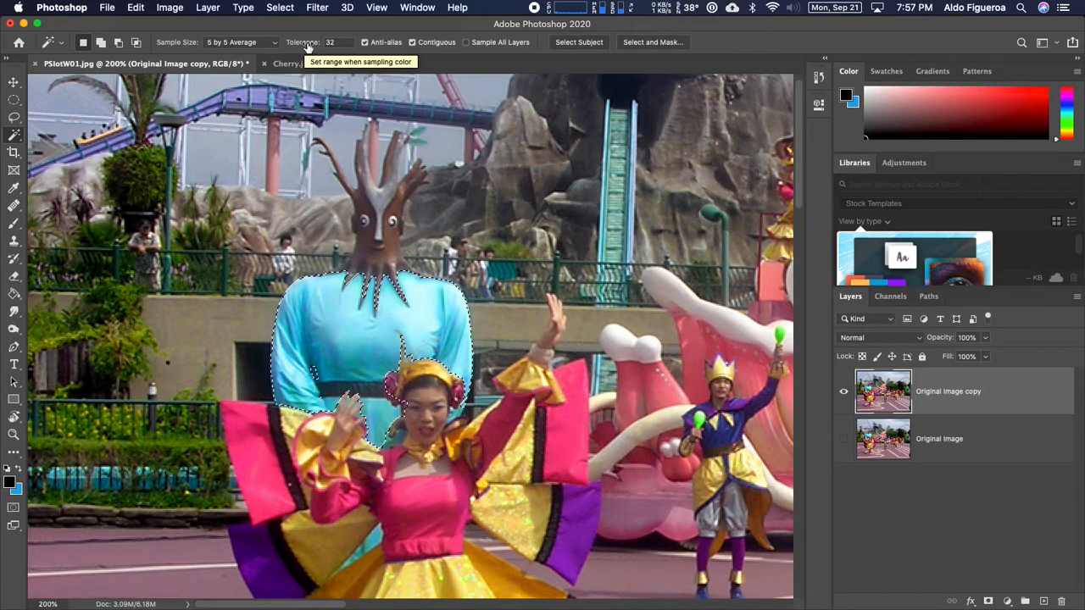
Step: Lower the tolerance to 10, try to add the tree figure's neck in two places, and undo the second addition
left_click_drag(310, 47, 293, 45)
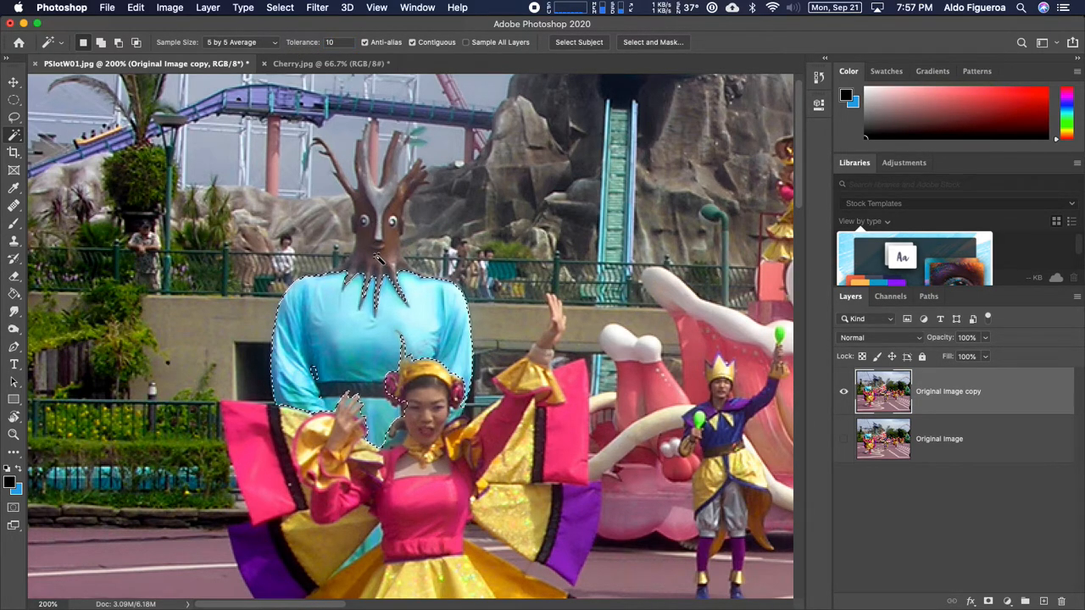
left_click(374, 265, "shift")
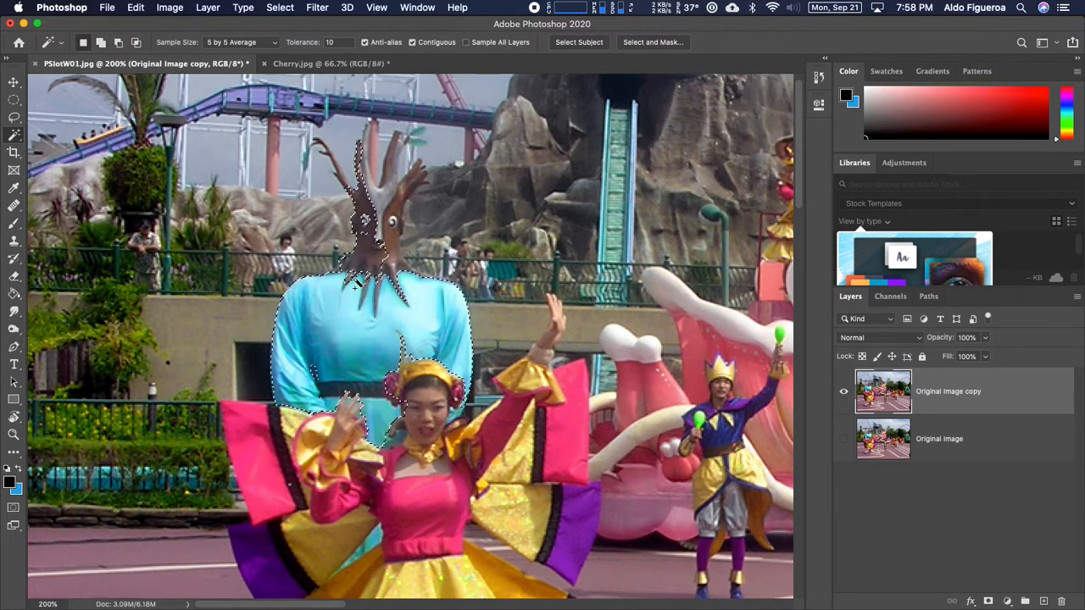
left_click(392, 272, "shift")
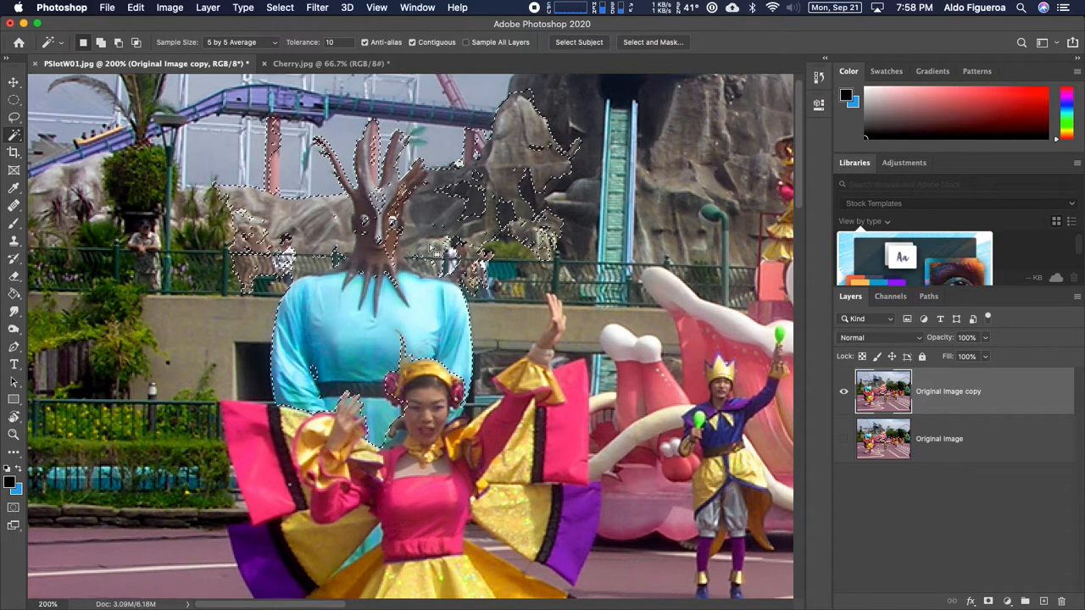
key("super+z")
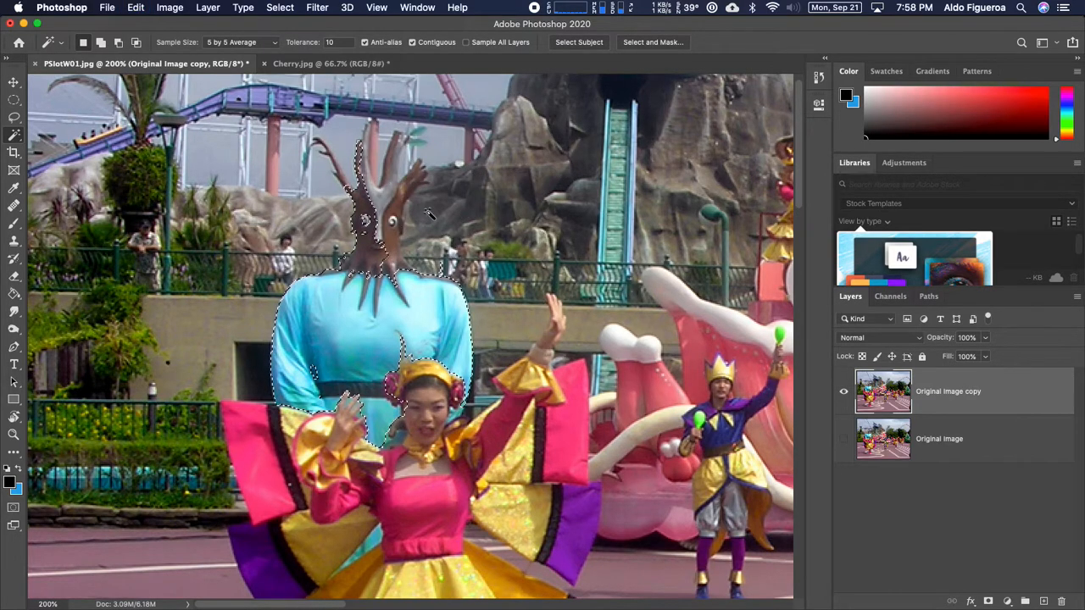
Step: Set the Magic Wand tolerance to 5
left_click(306, 44)
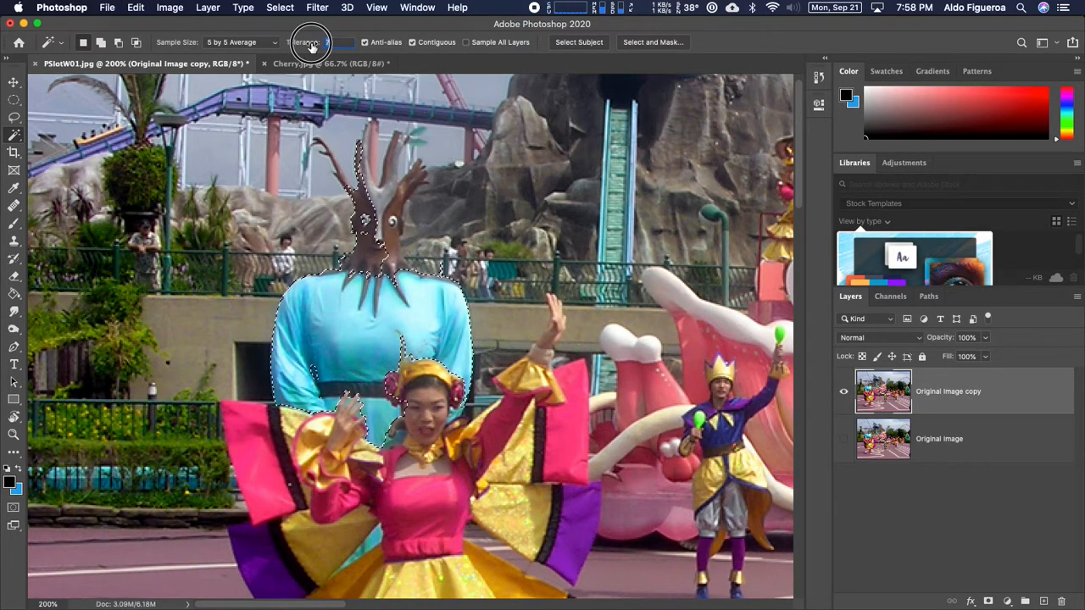
type("5")
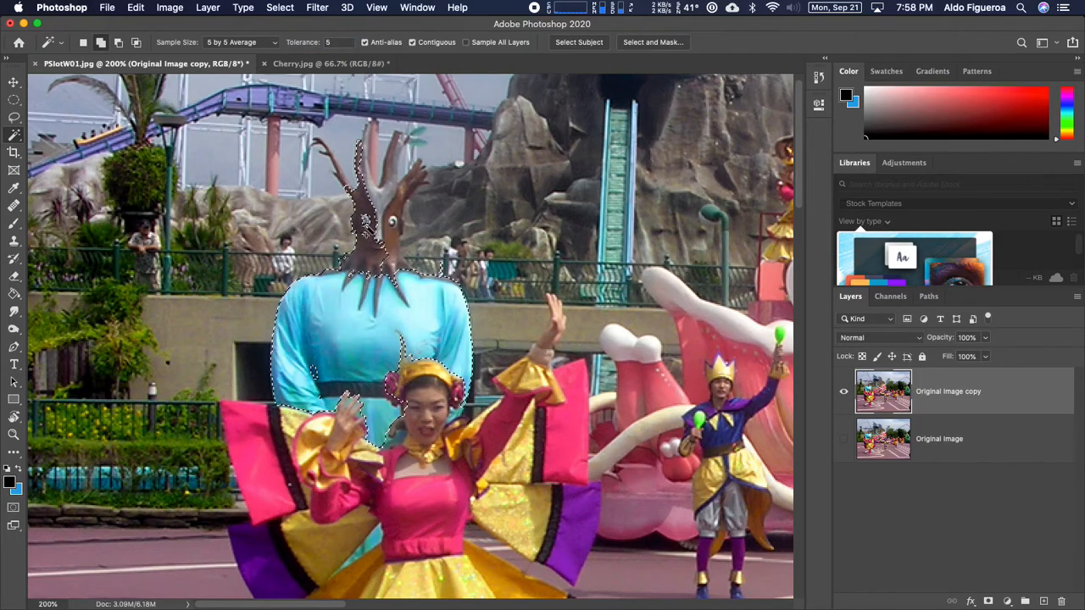
key("shift")
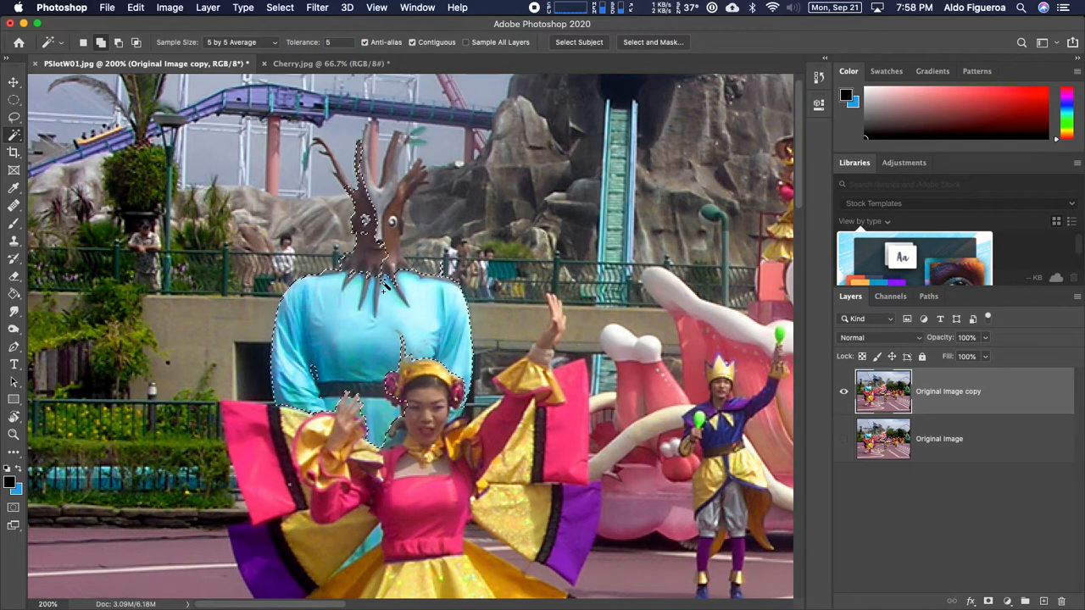
Step: Try to add the tree figure's roots and brown face at the lower tolerance, and undo back to the costume-only selection
left_click(368, 278, "shift")
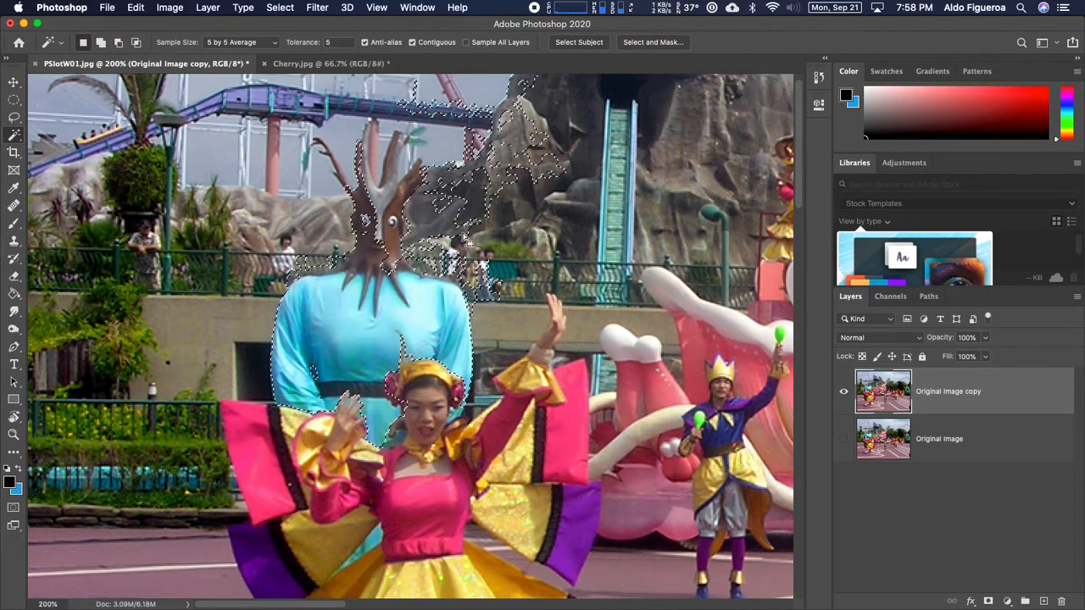
key("shift")
left_click(392, 244, "shift")
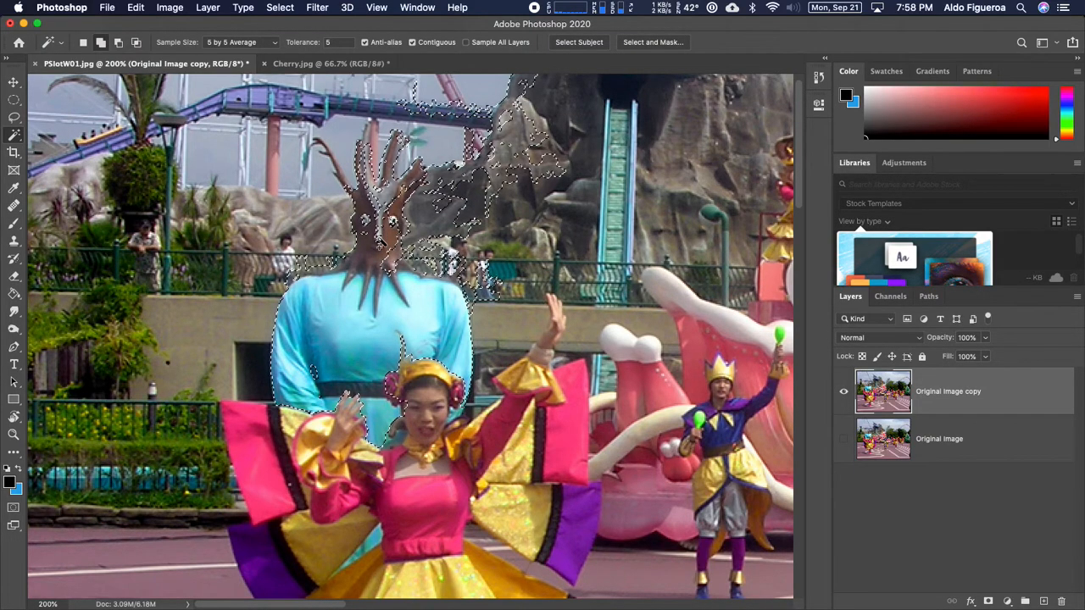
left_click(381, 243, "shift")
key("super+z")
key("super+z")
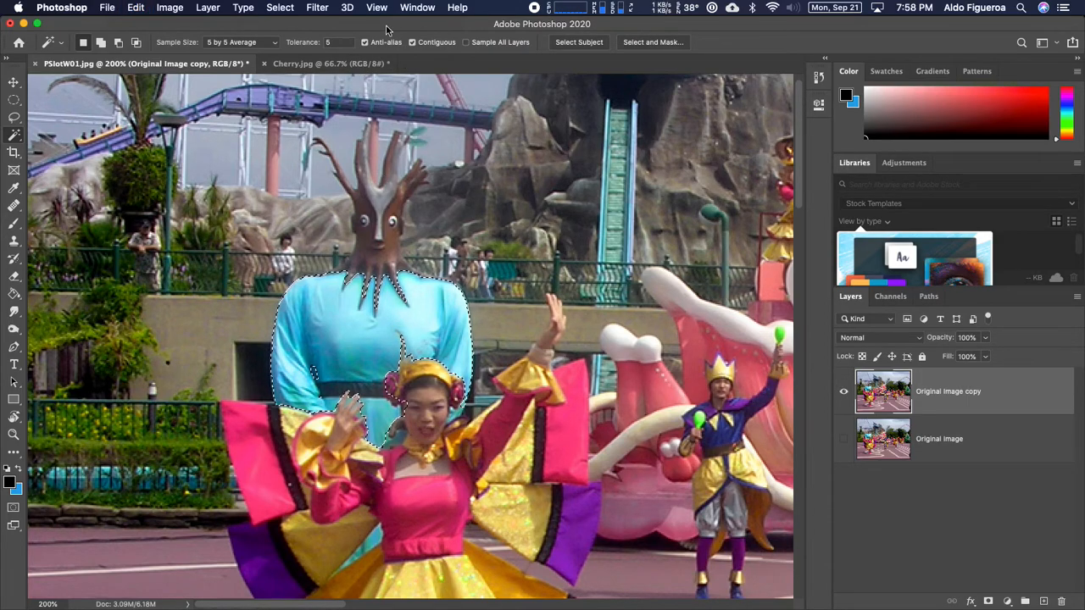
Step: Turn off Contiguous and add the brown tones of the tree figure's neck throughout the whole photo to the selection
left_click_drag(465, 84, 441, 90)
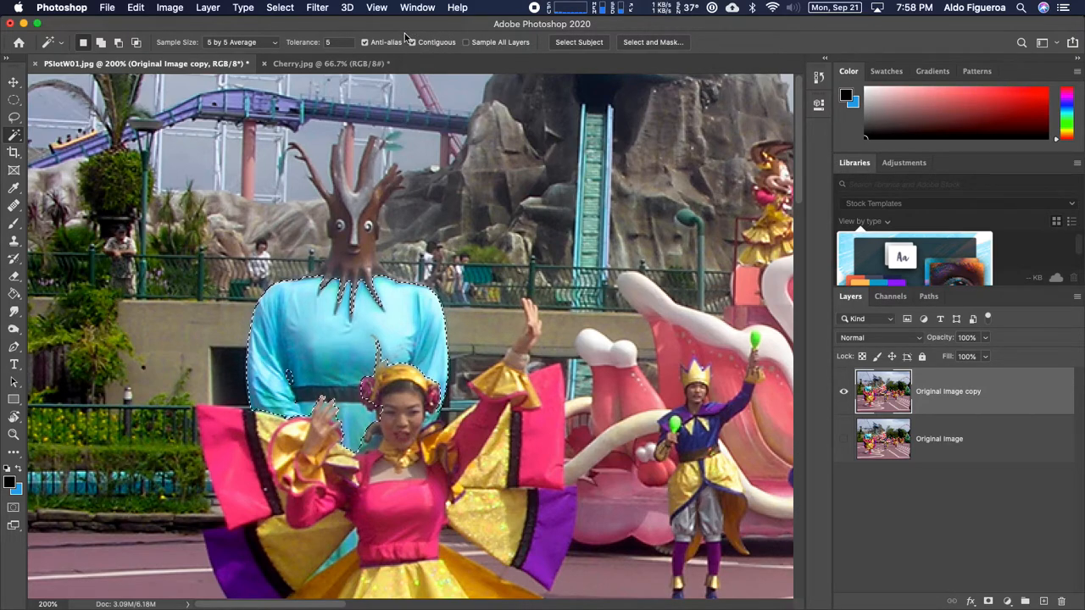
left_click(424, 45)
left_click_drag(463, 269, 442, 326)
key("super+0")
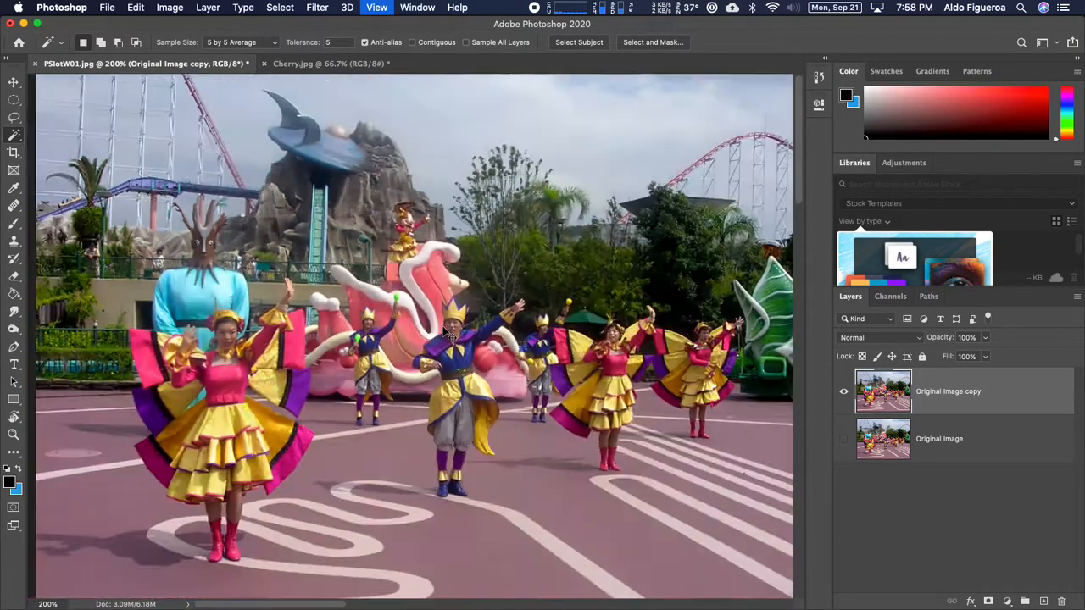
key("shift")
left_click(215, 260, "shift")
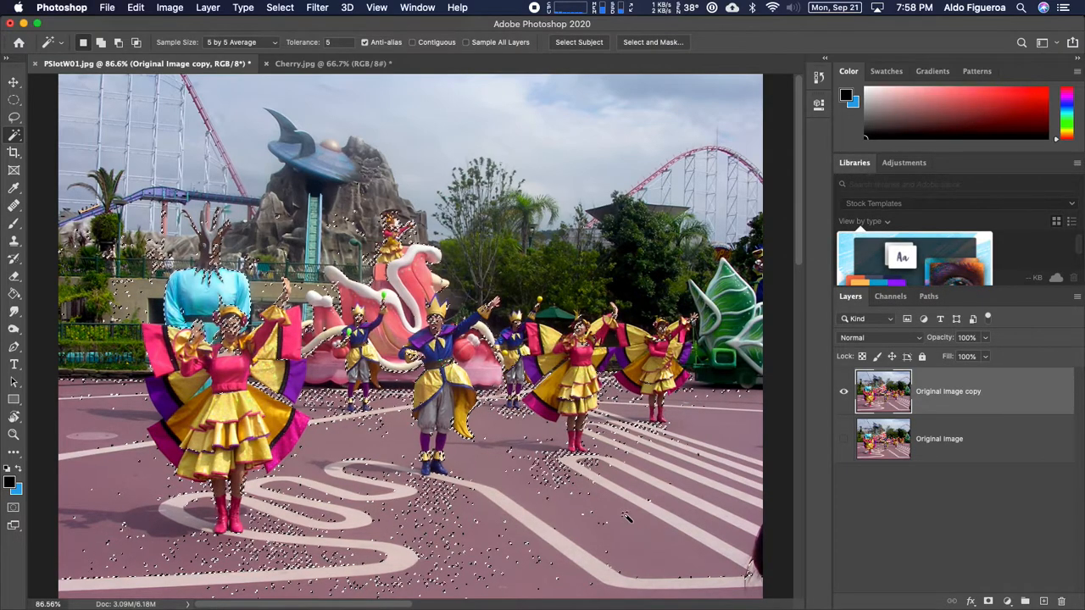
Step: Examine the scattered selected areas close up, on the ground, the dancers and around the tree figure
left_click_drag(608, 529, 601, 470)
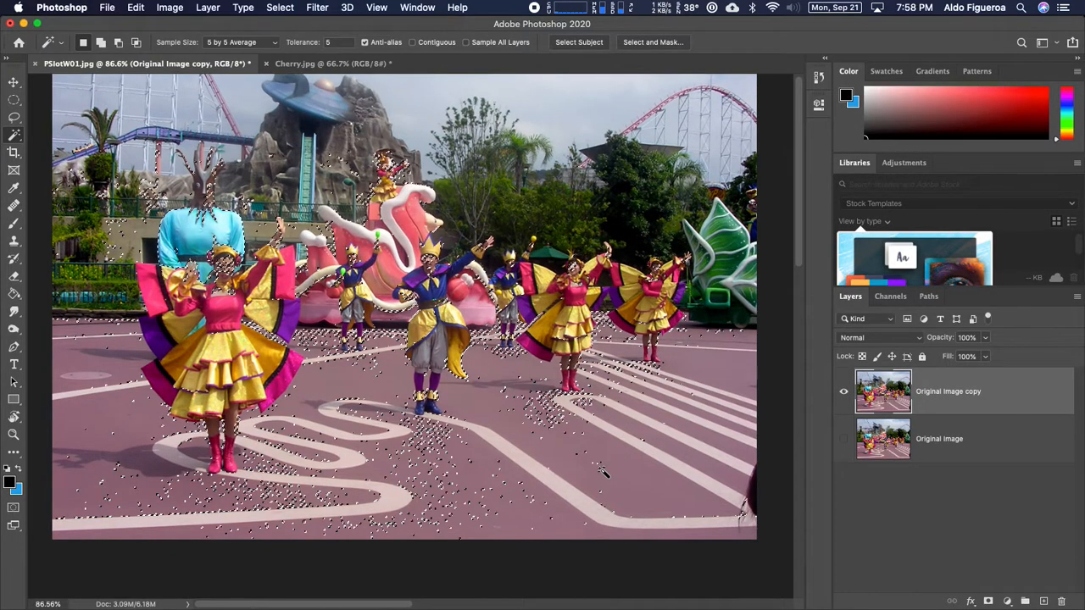
key("super+equal")
key("super+equal")
key("super+equal")
scroll(607, 477, "down", 5)
scroll(607, 477, "left", 5)
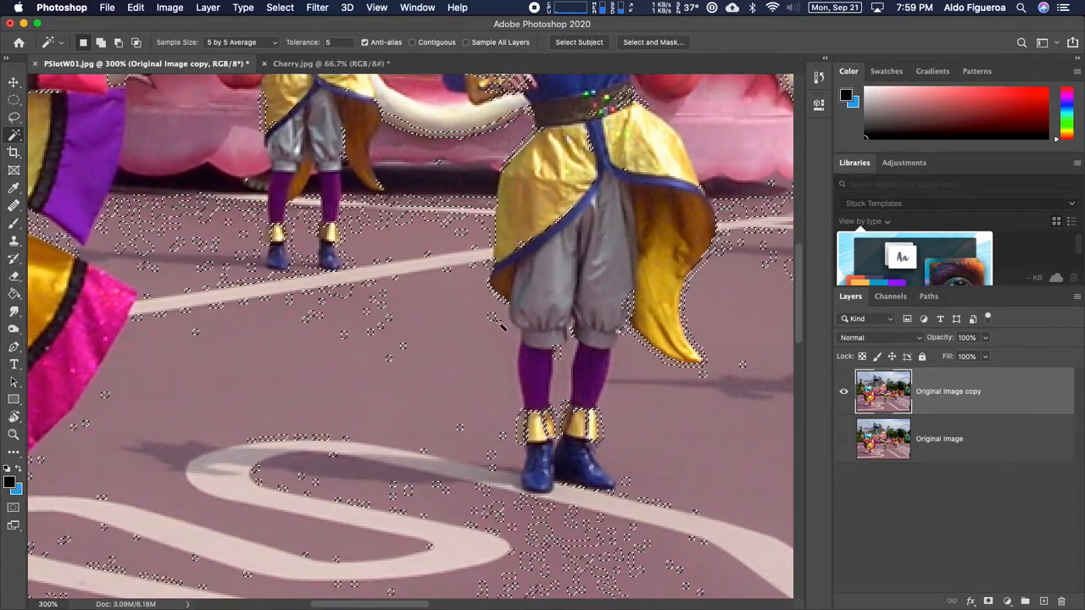
left_click_drag(377, 238, 533, 446)
left_click_drag(344, 210, 654, 594)
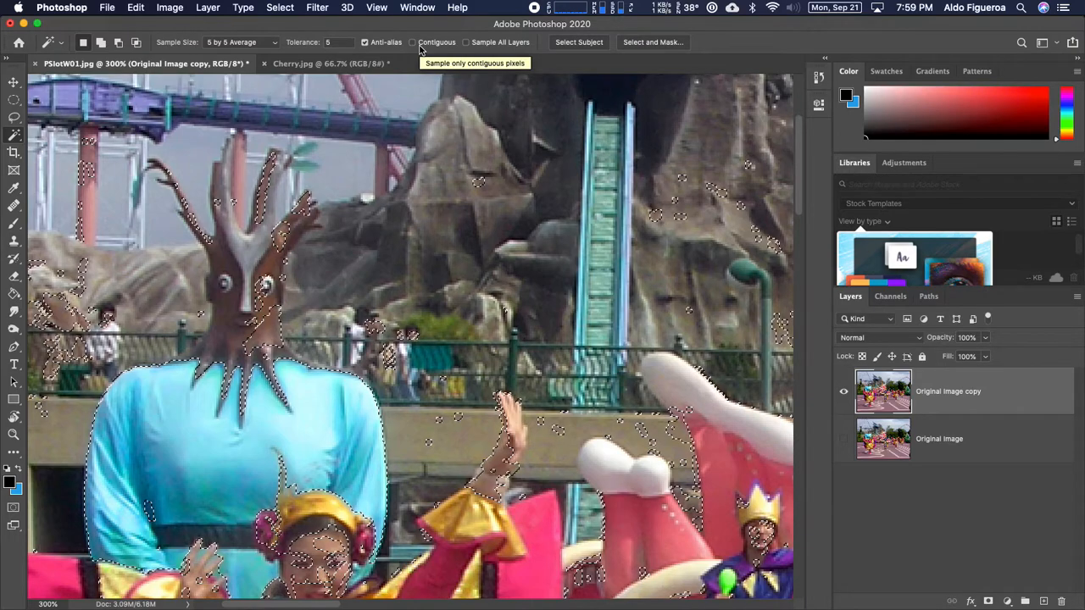
Step: Undo the non-contiguous addition and turn Contiguous back on
key("super+z")
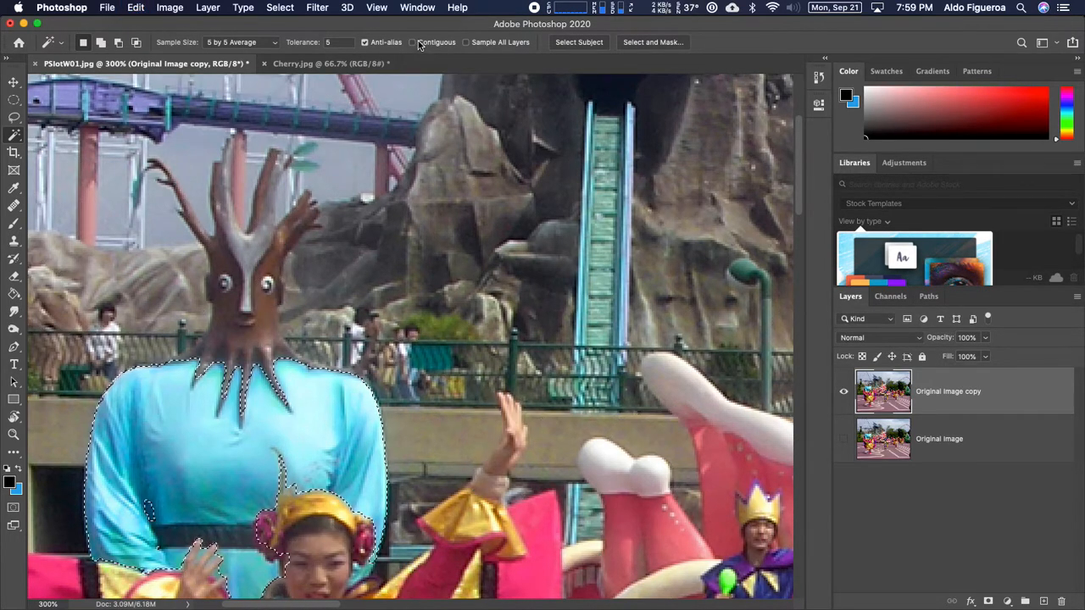
left_click(414, 44)
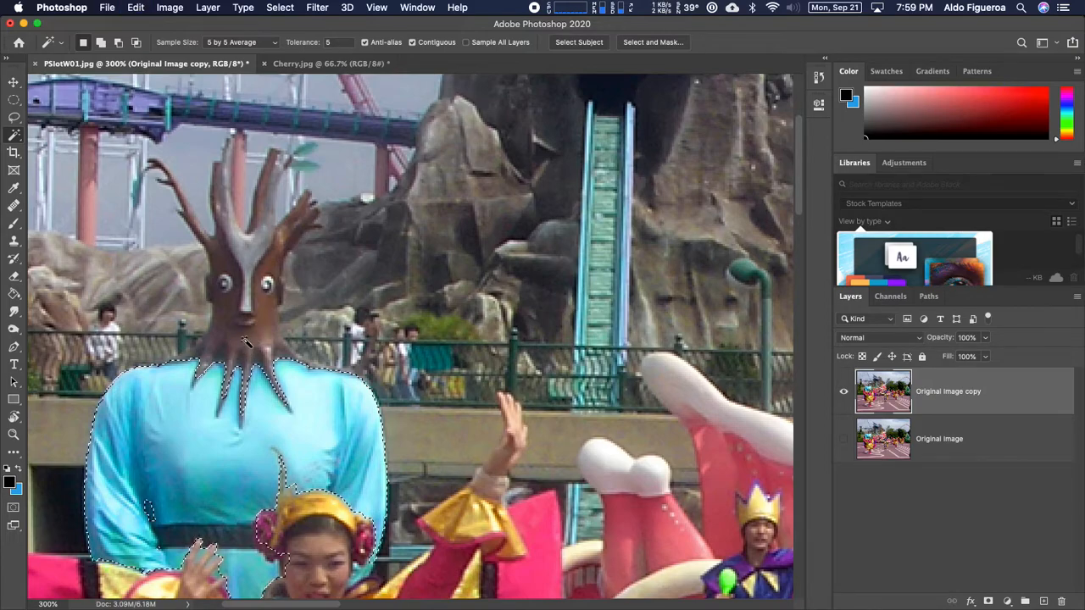
Step: Add the tree figure's brown neck and roots to the costume selection with the contiguous Magic Wand at tolerance 5
key("shift")
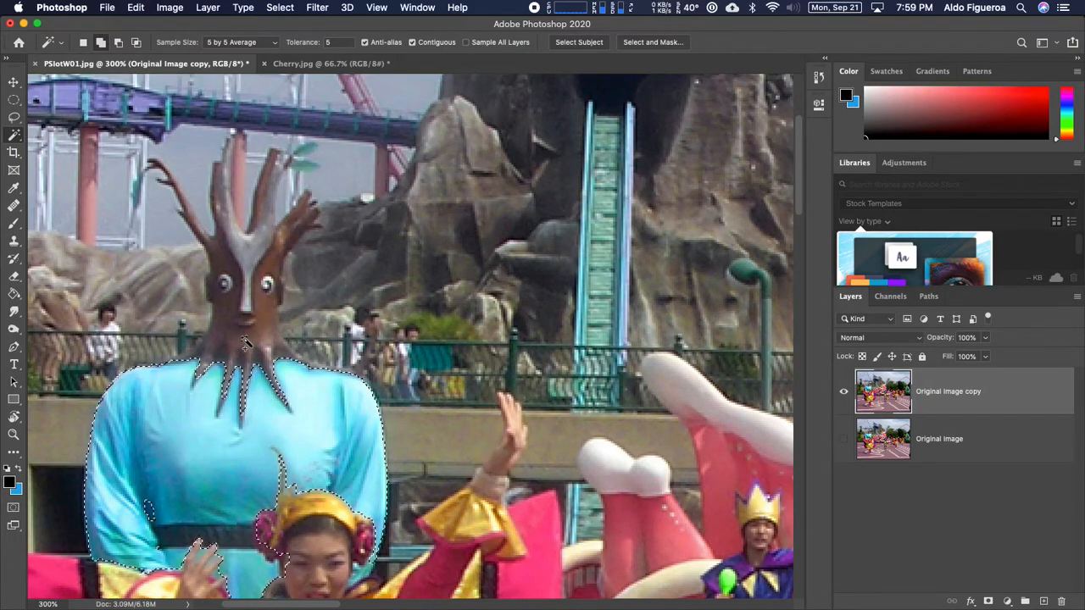
left_click(249, 348, "shift")
key("shift")
left_click(268, 367, "shift")
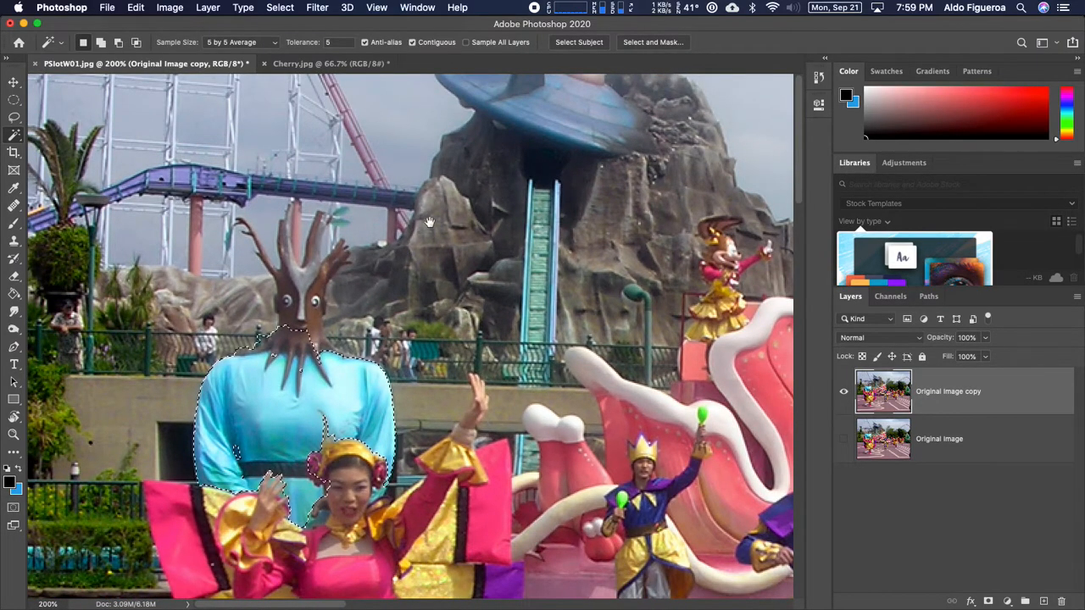
left_click_drag(403, 161, 463, 235)
left_click_drag(407, 263, 417, 226)
left_click_drag(478, 188, 375, 214)
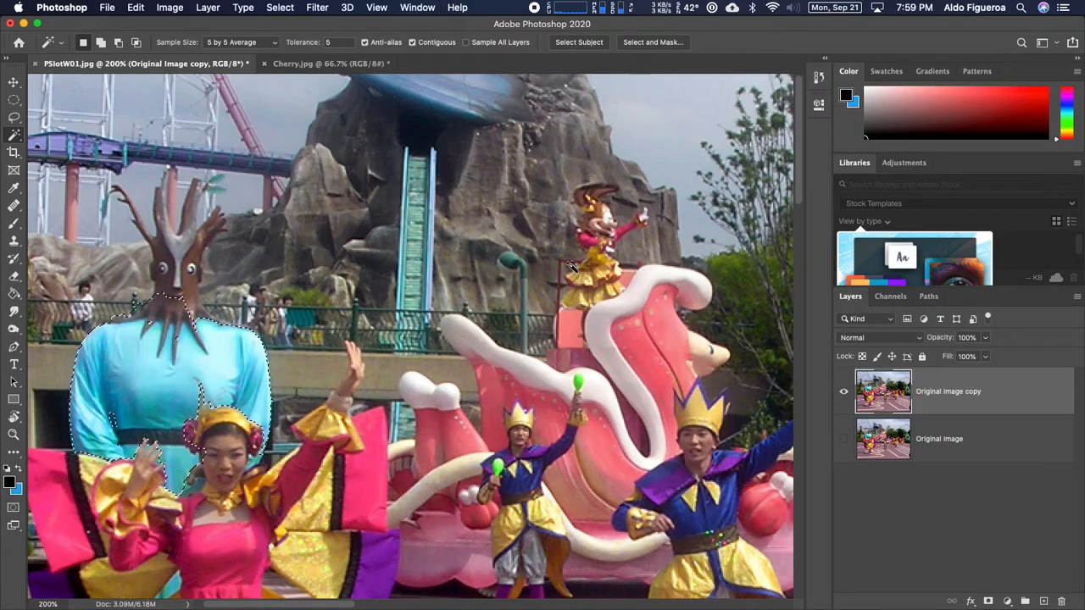
key("super+minus")
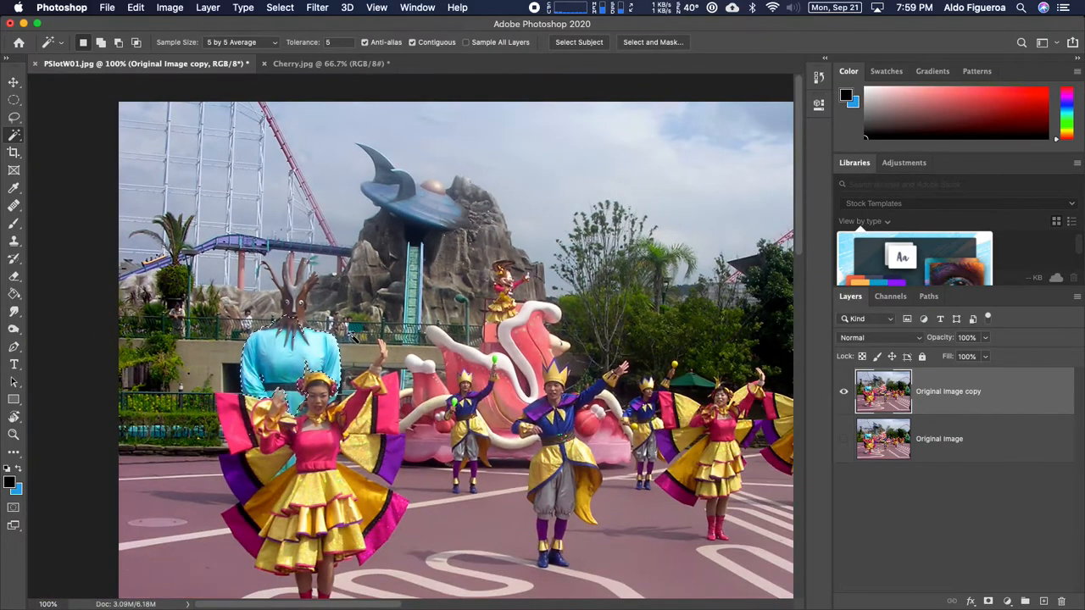
left_click_drag(431, 361, 397, 297)
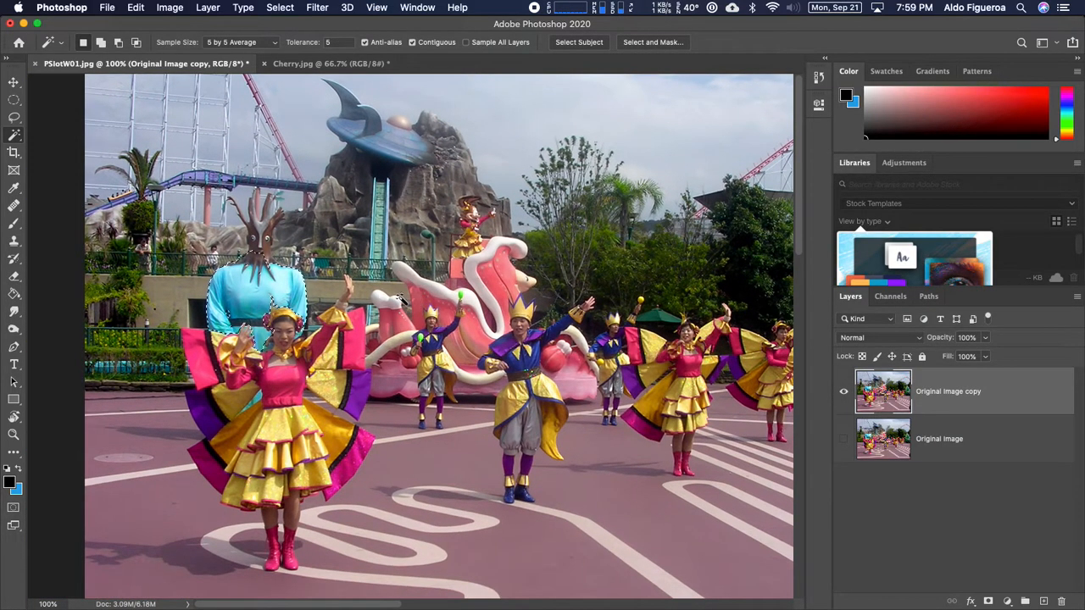